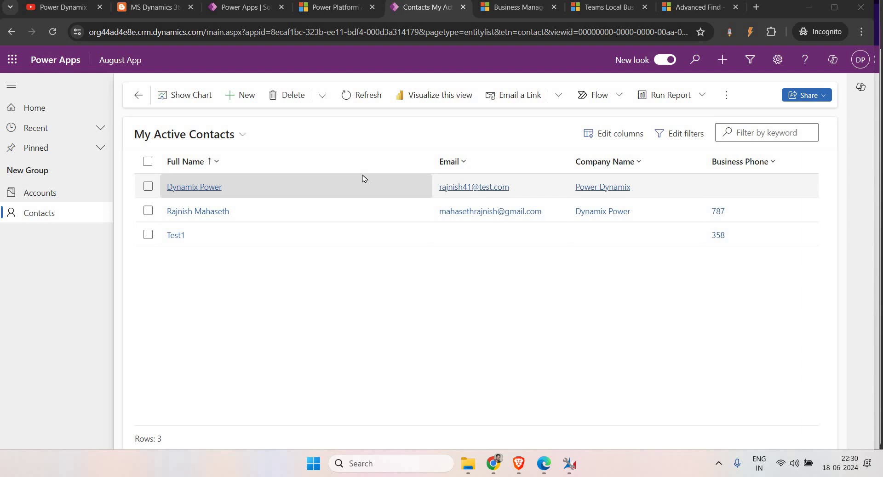
# Review the list of views available for contacts in August App.
pyautogui.click(199, 140)
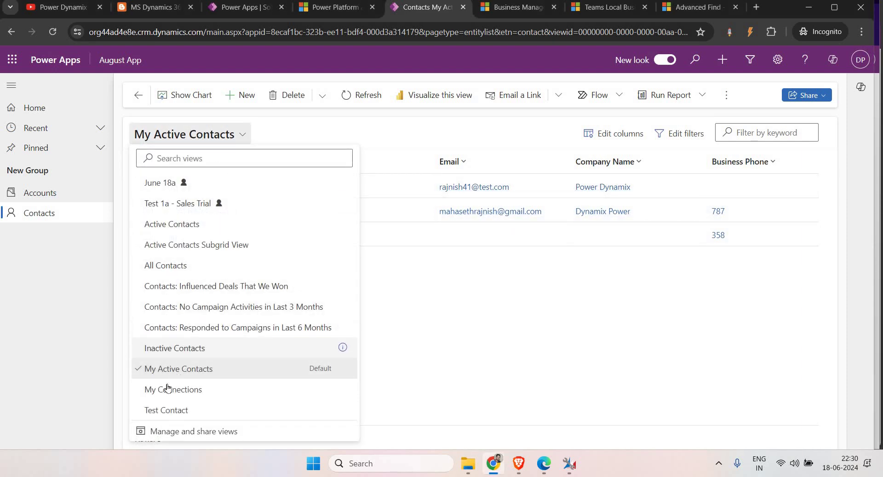
pyautogui.click(483, 330)
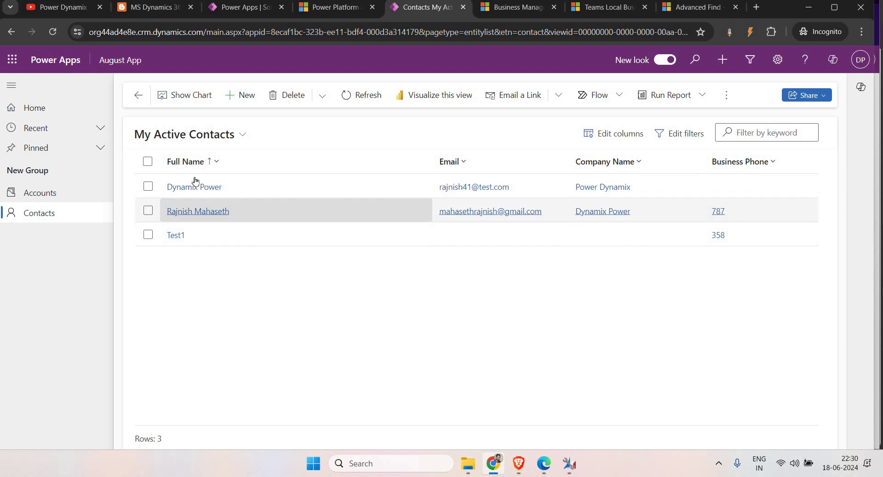
# Show the Account table's views in August Solution.
pyautogui.click(242, 7)
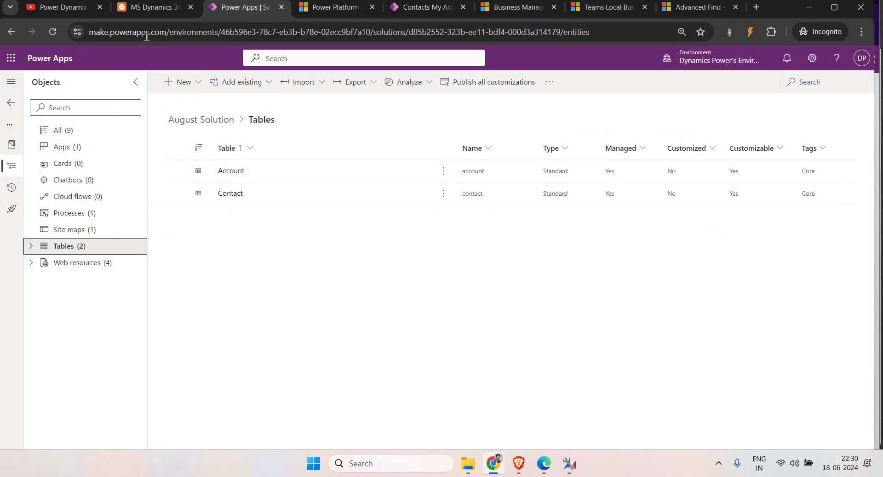
pyautogui.click(31, 247)
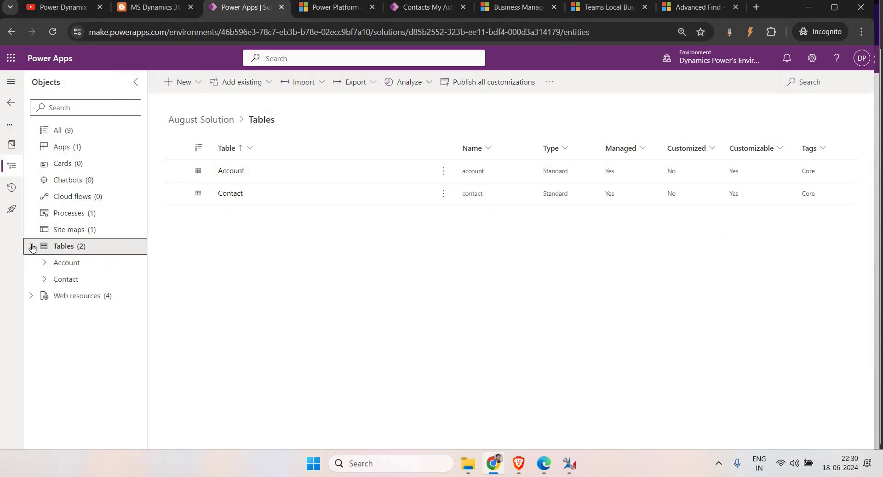
pyautogui.click(44, 264)
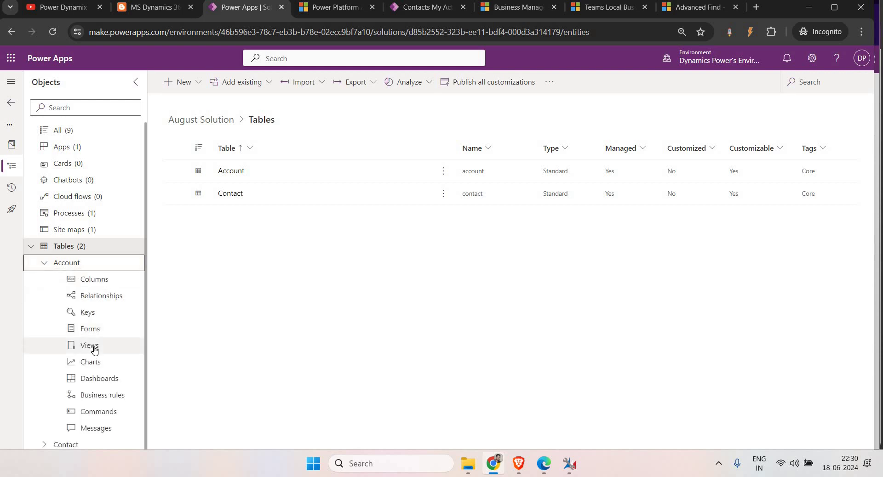
pyautogui.click(94, 351)
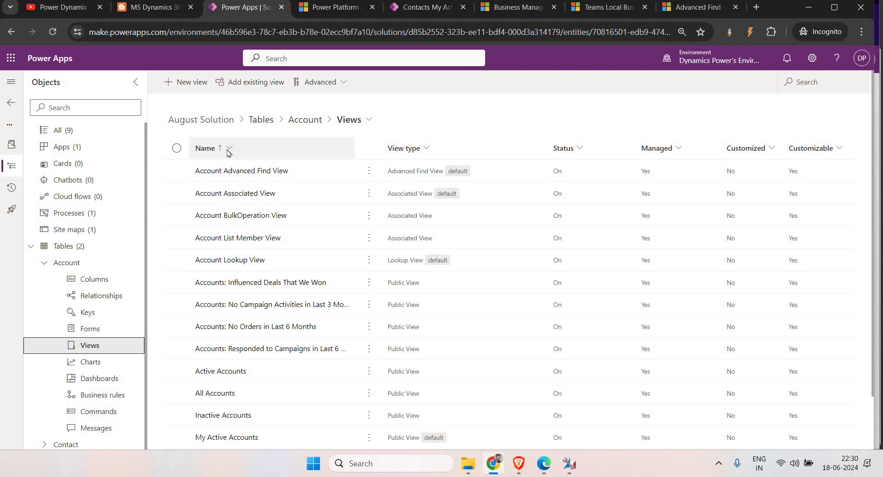
# Return to the contact list in August App, switch it to the June 18a view and select the Deactivated Contact record.
pyautogui.click(694, 13)
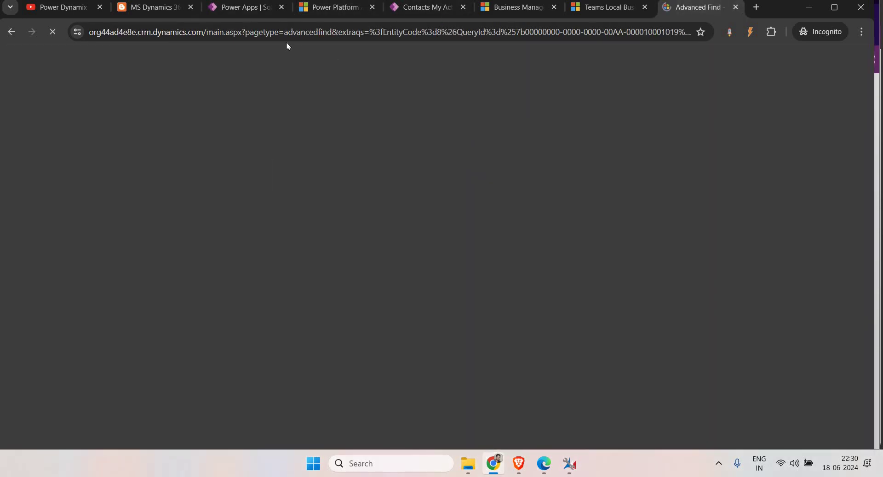
pyautogui.click(236, 7)
pyautogui.click(336, 8)
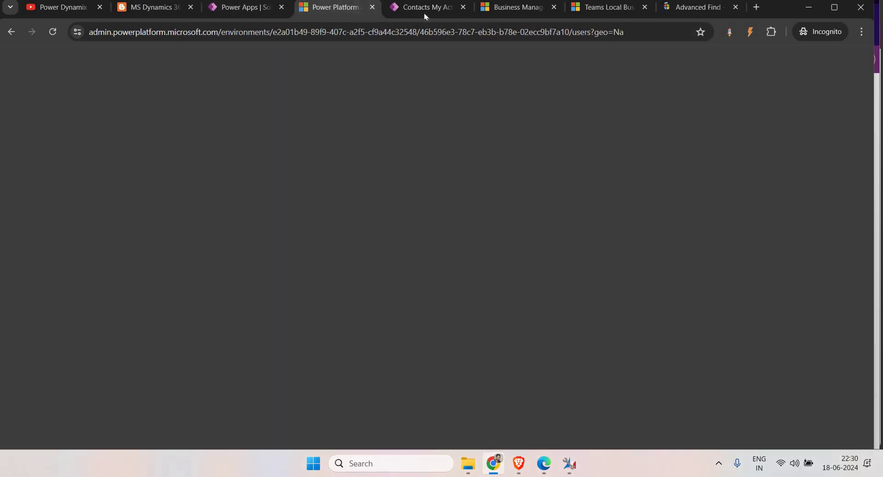
pyautogui.click(424, 13)
pyautogui.click(230, 136)
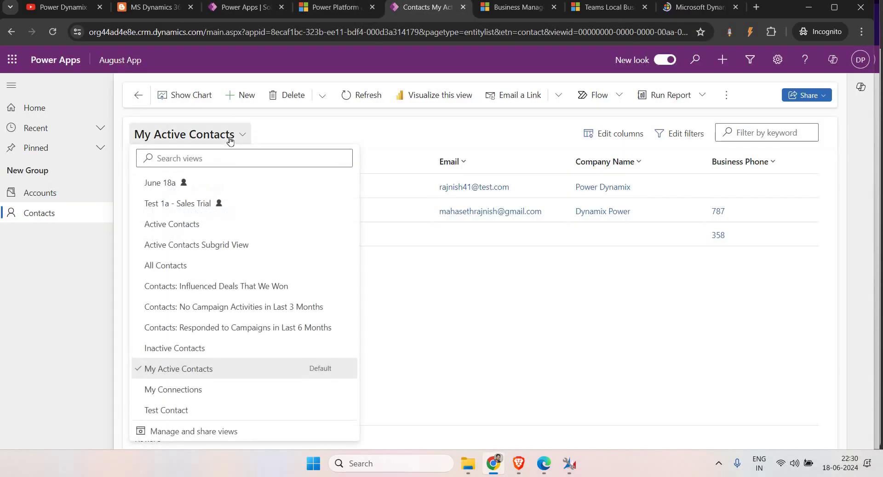
pyautogui.click(171, 187)
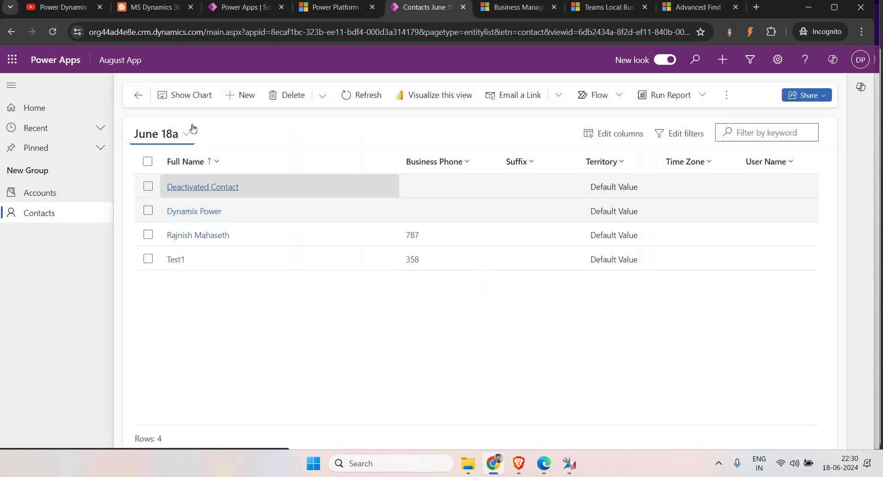
pyautogui.click(148, 187)
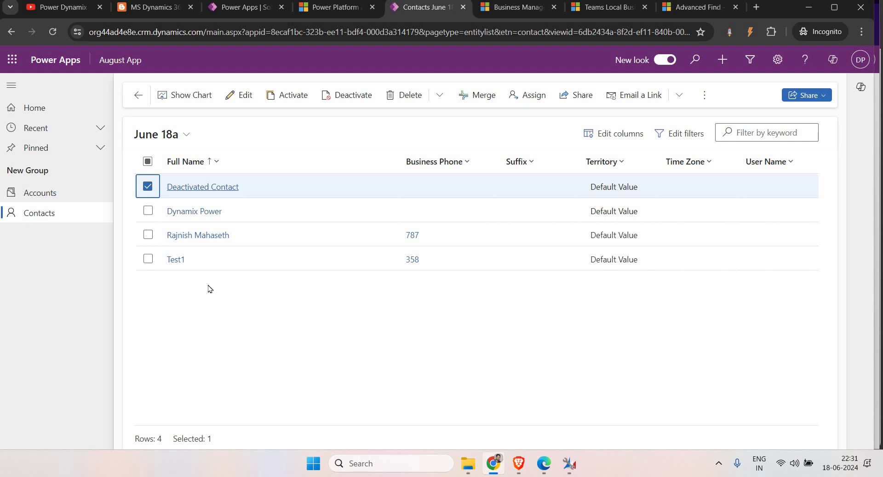
# Check August Solution for existing Account views that can be added, and cancel without adding any.
pyautogui.click(239, 7)
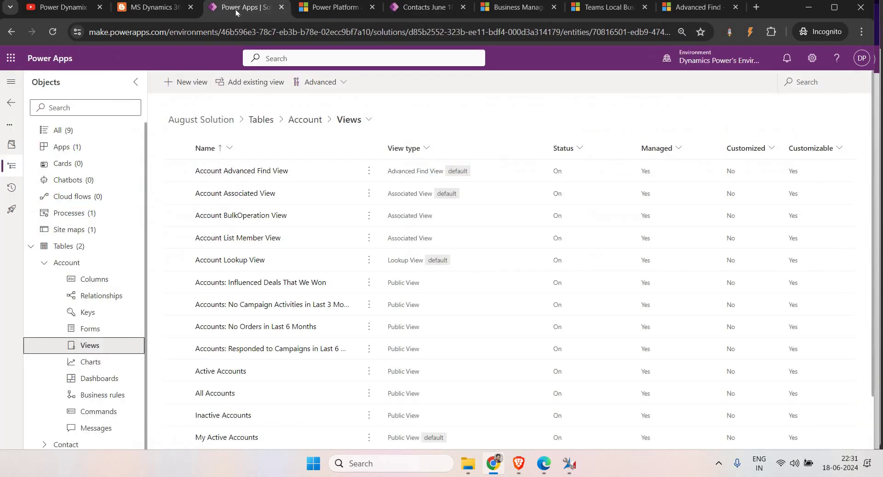
pyautogui.click(256, 83)
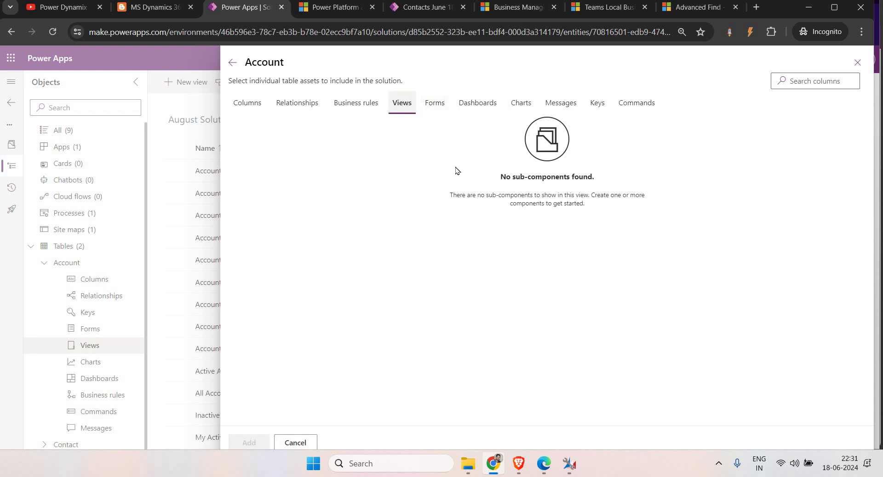
pyautogui.click(295, 443)
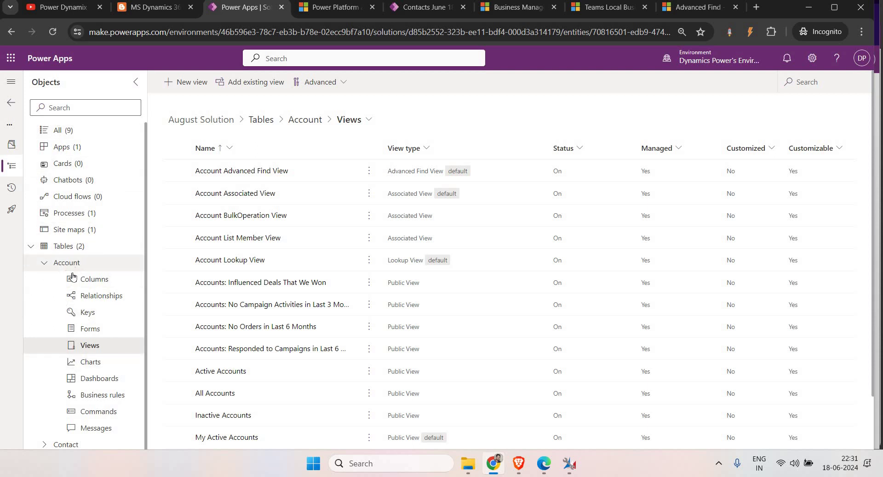
# Open the Test Contact view of the Contact table in the view designer.
pyautogui.scroll(-1, 69, 368)
pyautogui.click(45, 438)
pyautogui.scroll(-4, 132, 359)
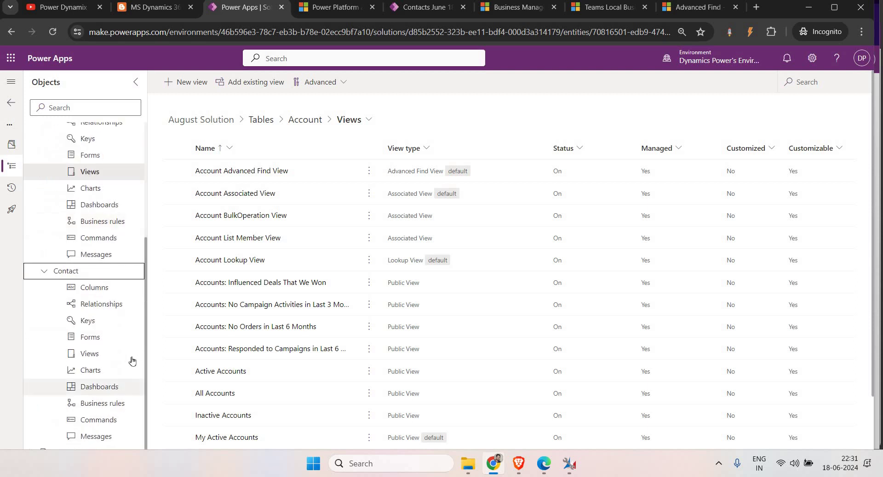
pyautogui.click(97, 354)
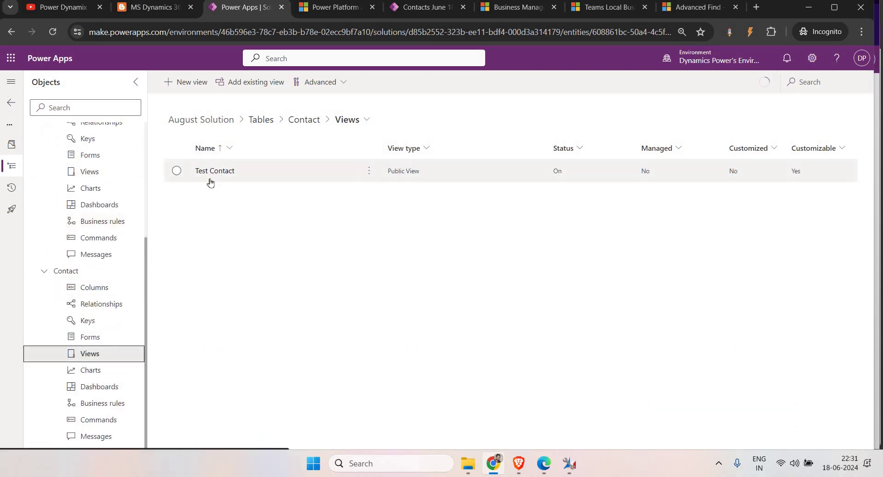
pyautogui.click(213, 171)
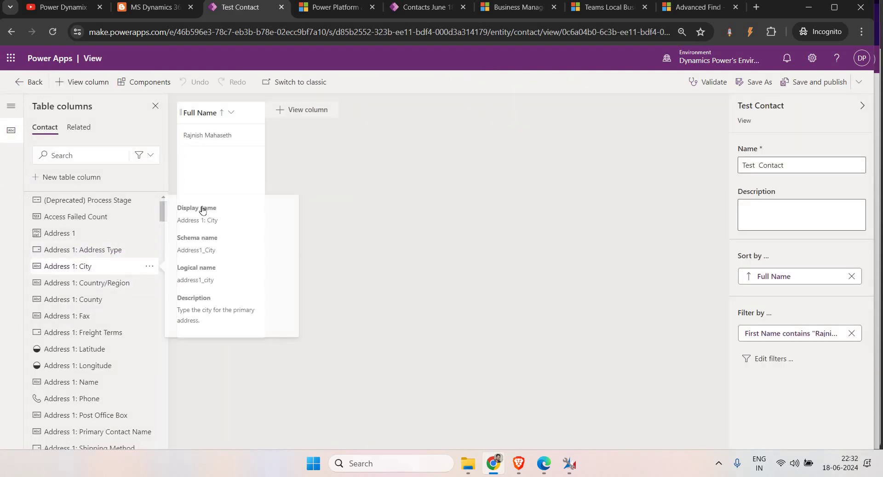
# Try adding the Address 1: City and Address 1: Street 2 columns after Full Name in the Test Contact view.
pyautogui.moveTo(90, 269); pyautogui.dragTo(258, 129)
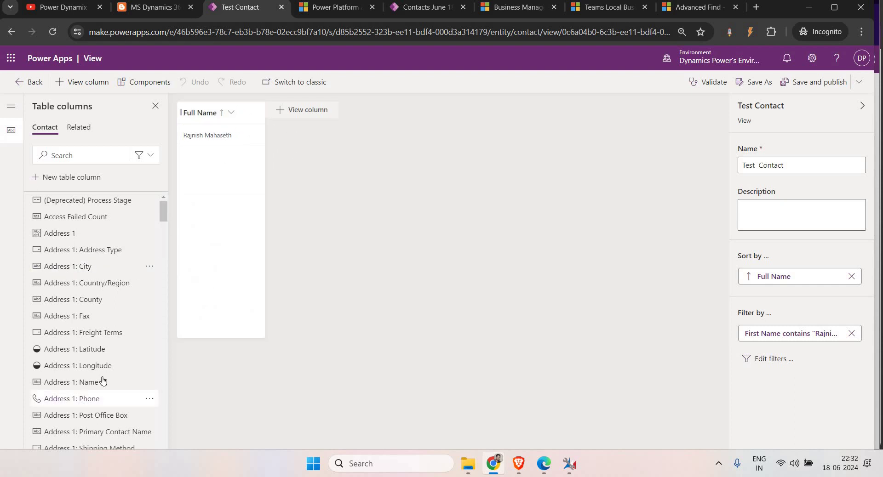
pyautogui.scroll(-3, 88, 368)
pyautogui.moveTo(324, 111); pyautogui.dragTo(335, 128)
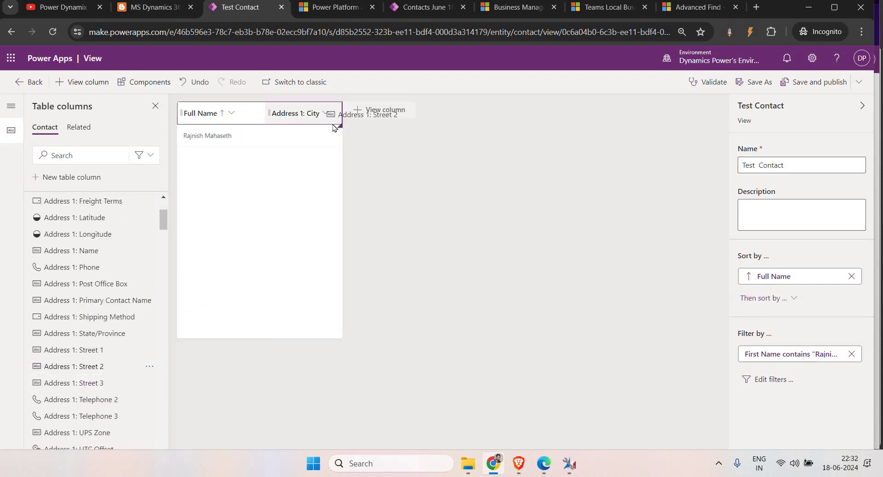
pyautogui.moveTo(345, 244); pyautogui.dragTo(346, 245)
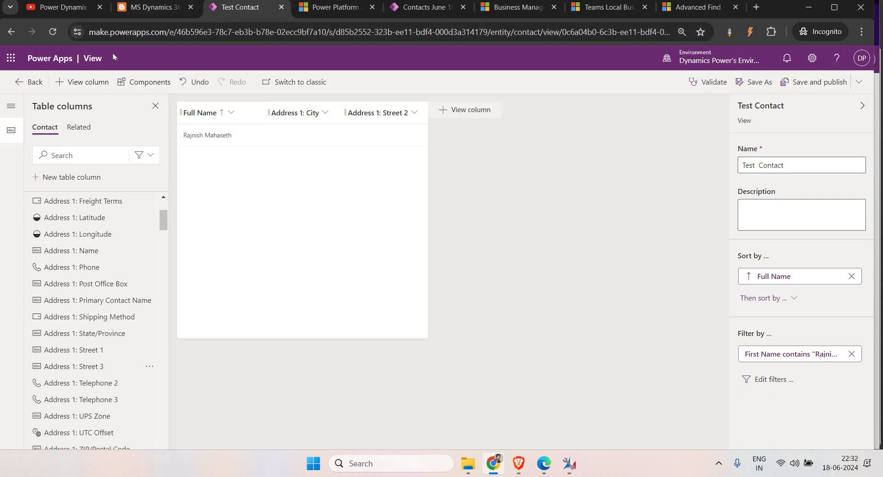
# Leave the view designer without saving the changes and return to the Contact table's views.
pyautogui.click(23, 83)
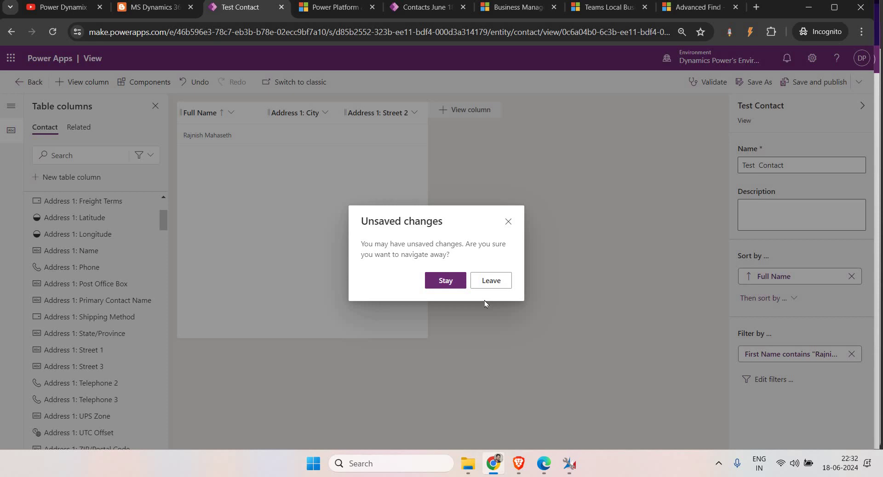
pyautogui.click(508, 222)
pyautogui.click(26, 83)
pyautogui.click(496, 279)
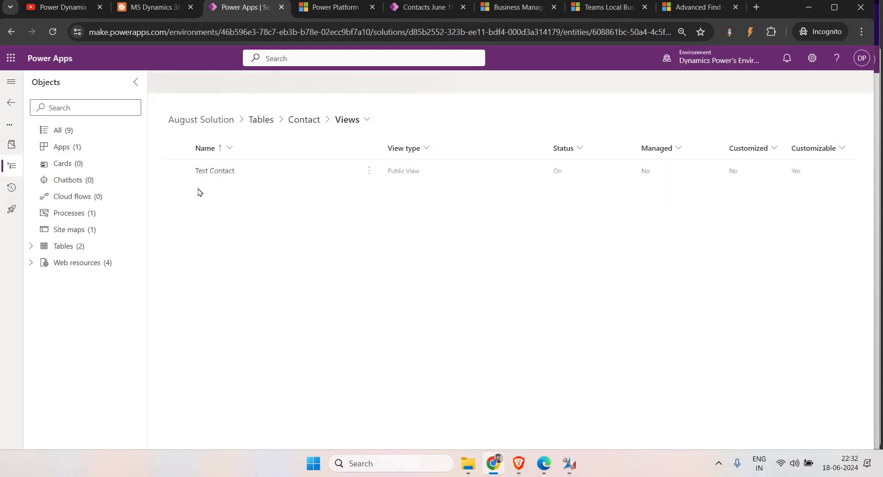
# Review the commands and advanced options available for the Test Contact view, and clear its selection.
pyautogui.click(178, 171)
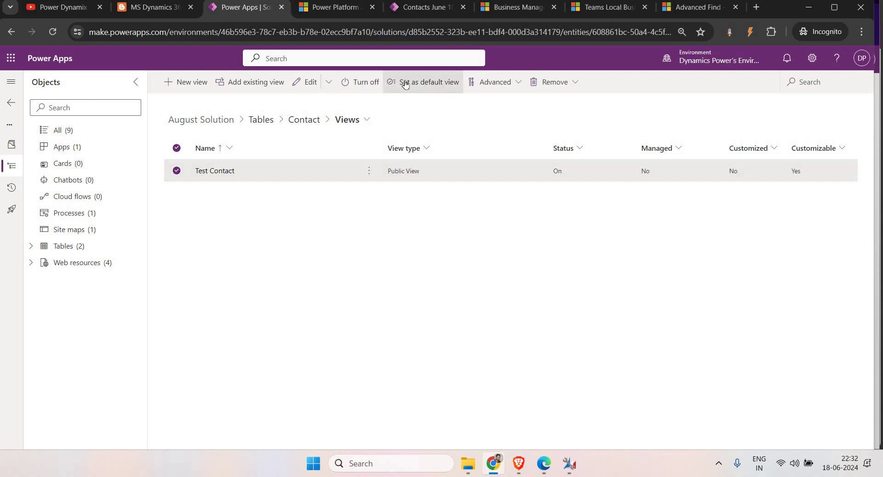
pyautogui.click(509, 85)
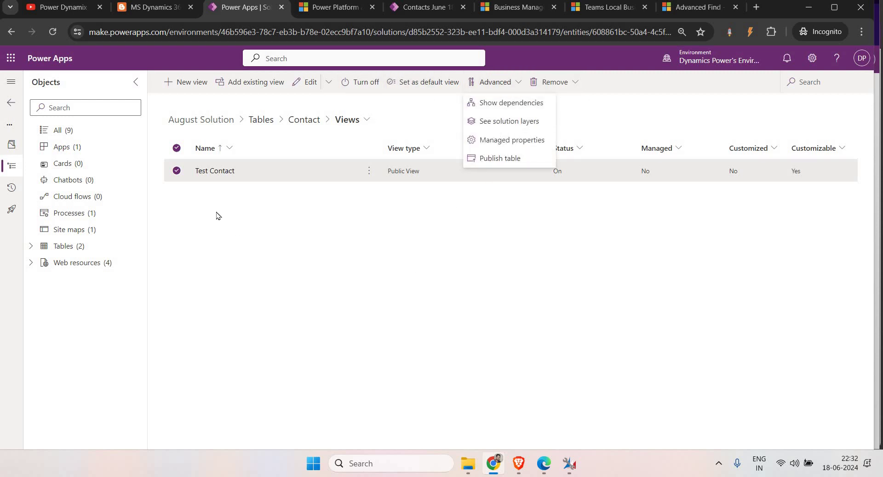
pyautogui.click(176, 149)
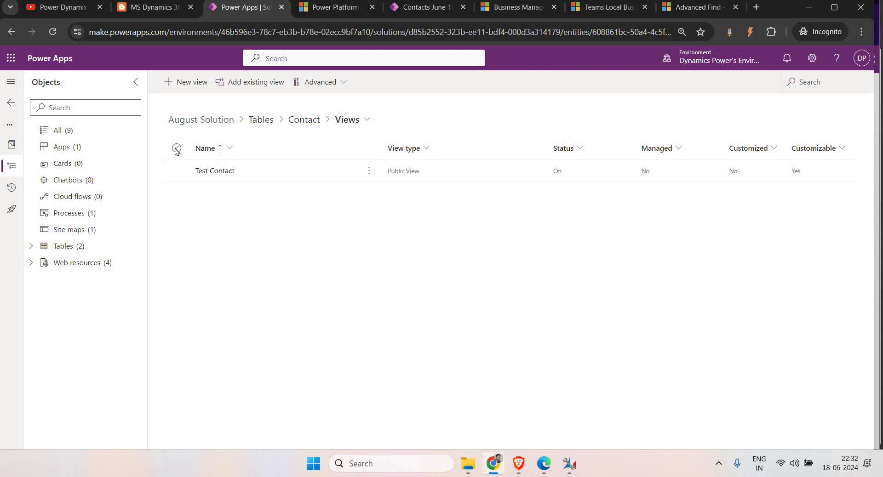
# Open the environment's advanced settings and launch Advanced Find from there.
pyautogui.click(813, 60)
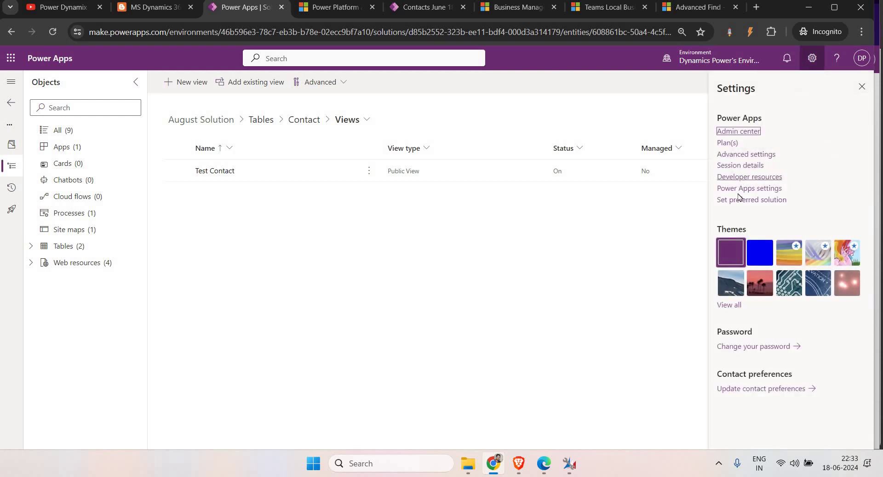
pyautogui.click(746, 155)
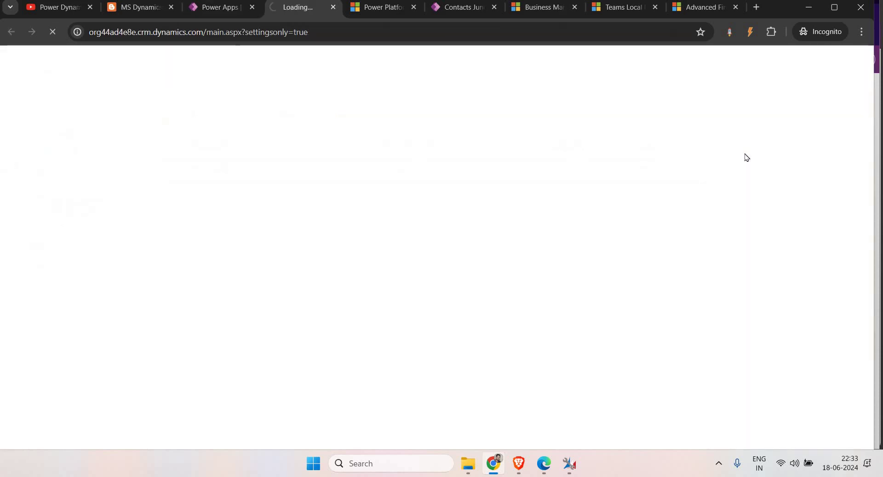
pyautogui.click(575, 7)
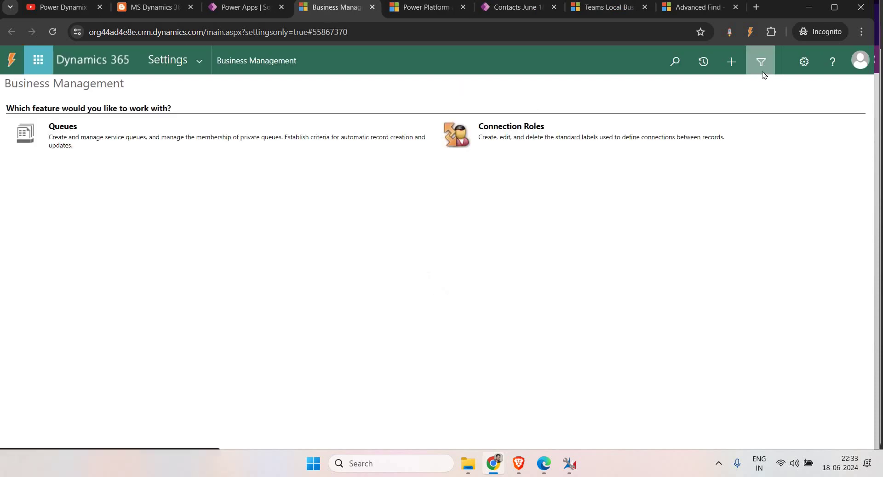
pyautogui.click(761, 63)
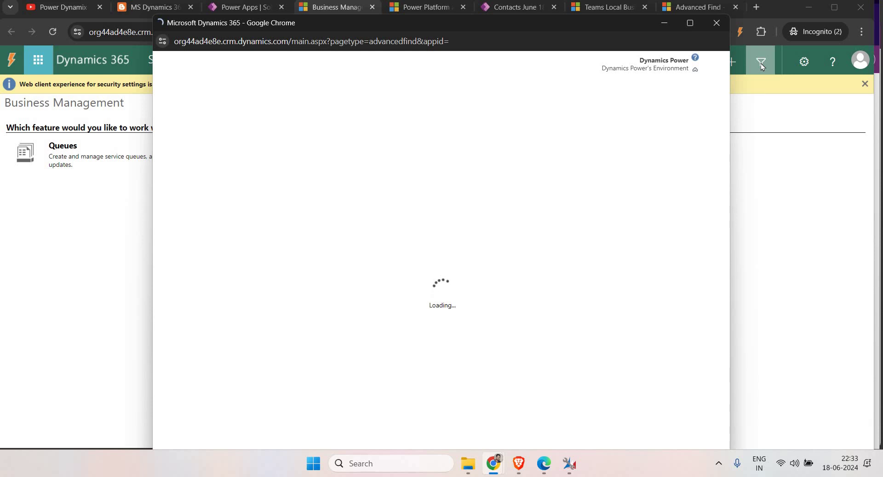
# Set the Advanced Find query to look for Contacts.
pyautogui.click(243, 140)
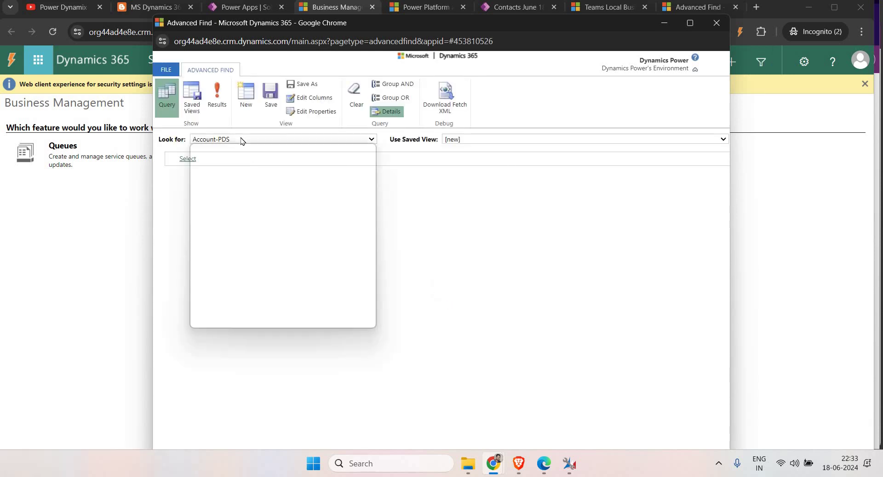
pyautogui.write('con')
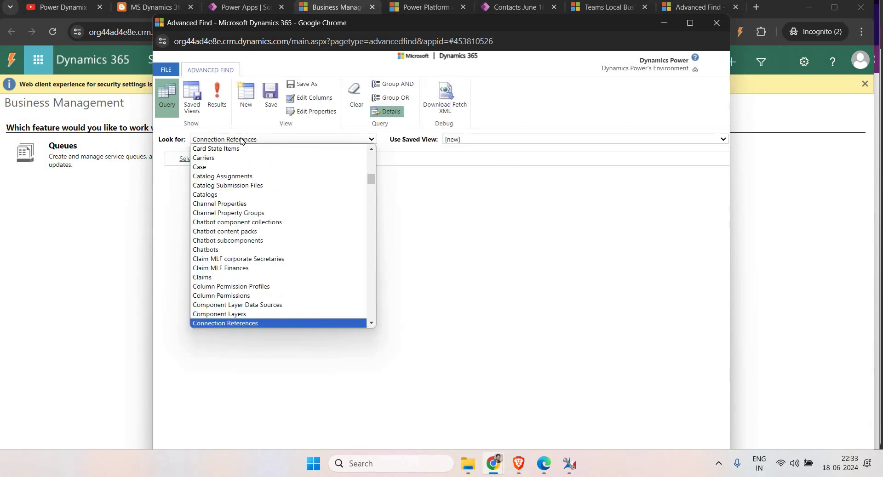
pyautogui.write('a')
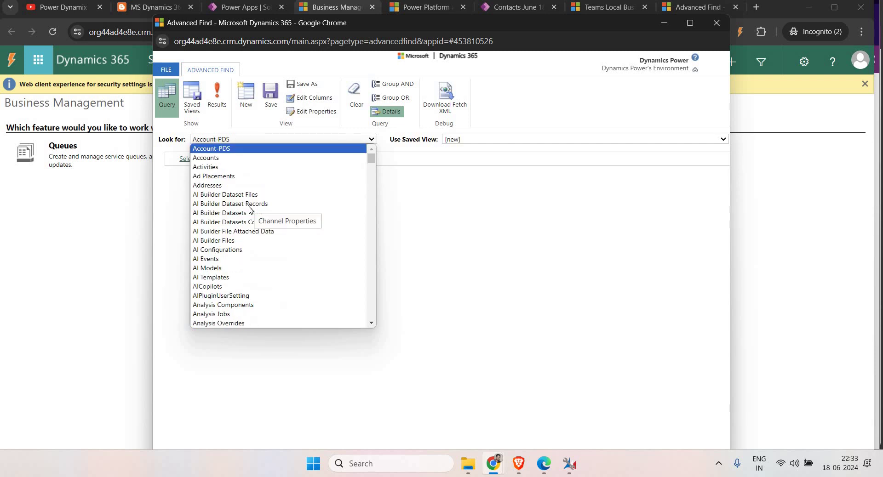
pyautogui.click(225, 139)
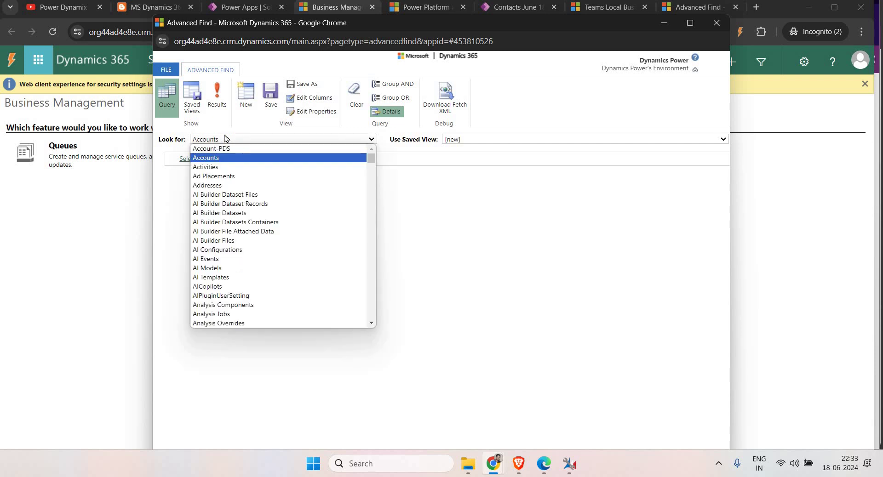
pyautogui.write('col')
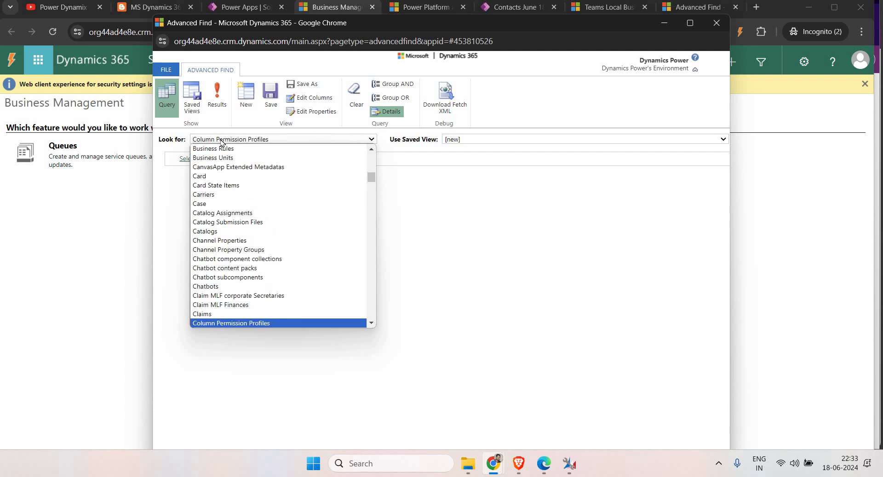
pyautogui.scroll(-3, 216, 232)
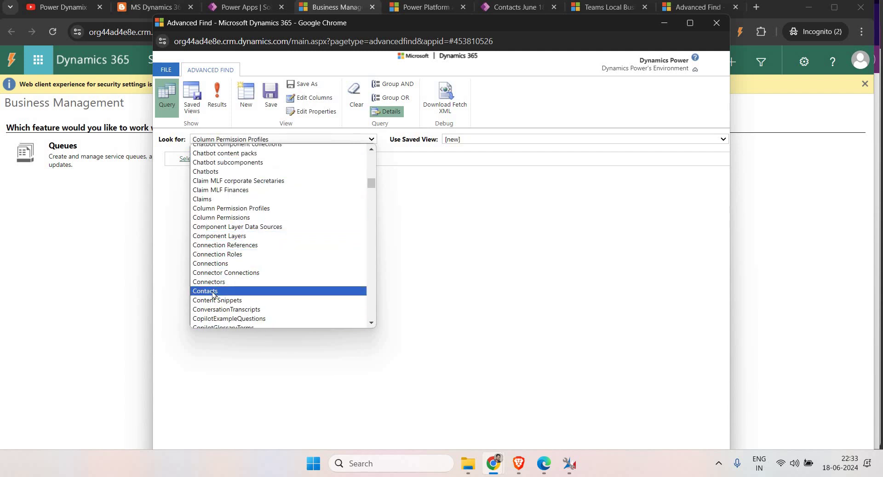
pyautogui.click(205, 292)
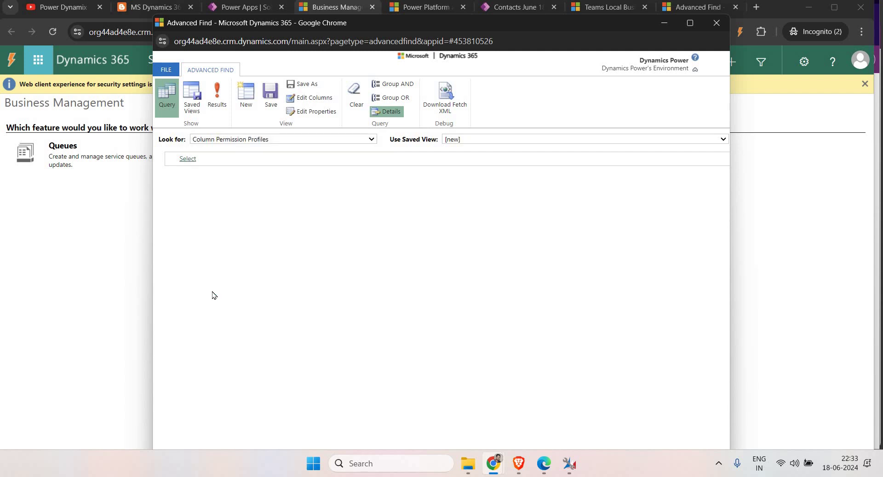
# Add the Aging 60, Back Office Customer, bulk e-mail permission and Lead Source columns to the new Contacts view and apply the column changes.
pyautogui.click(314, 99)
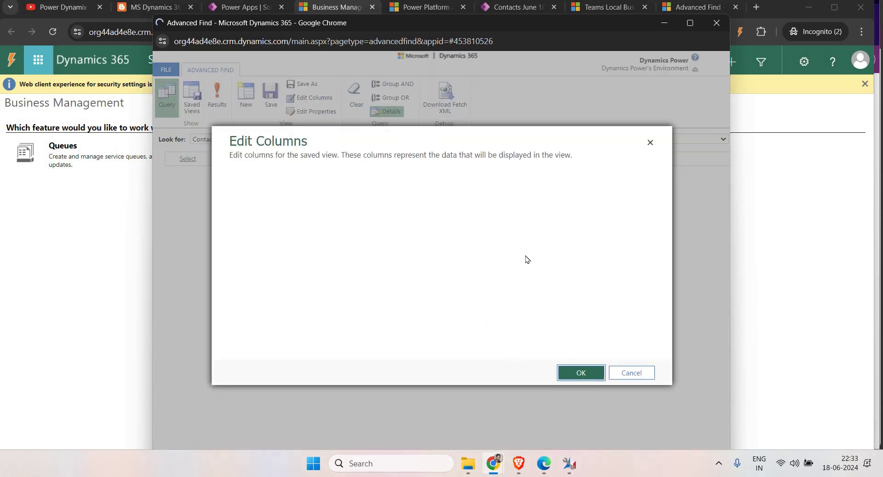
pyautogui.click(598, 270)
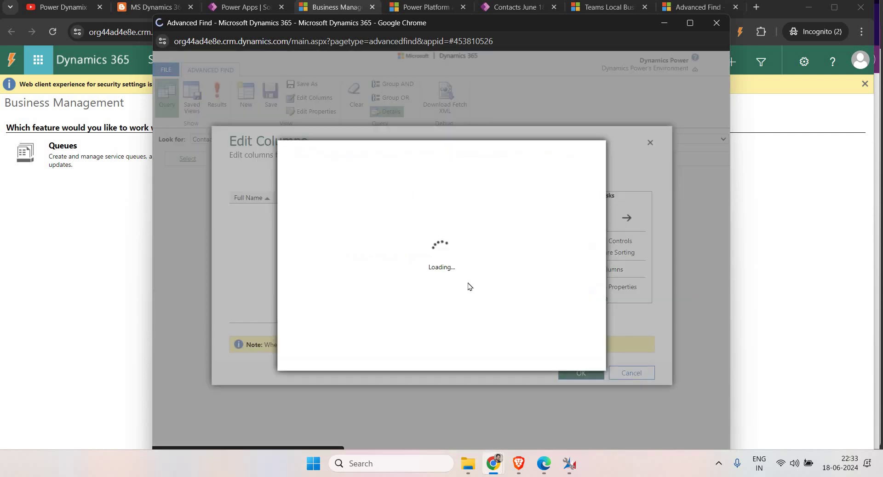
pyautogui.scroll(-15, 313, 282)
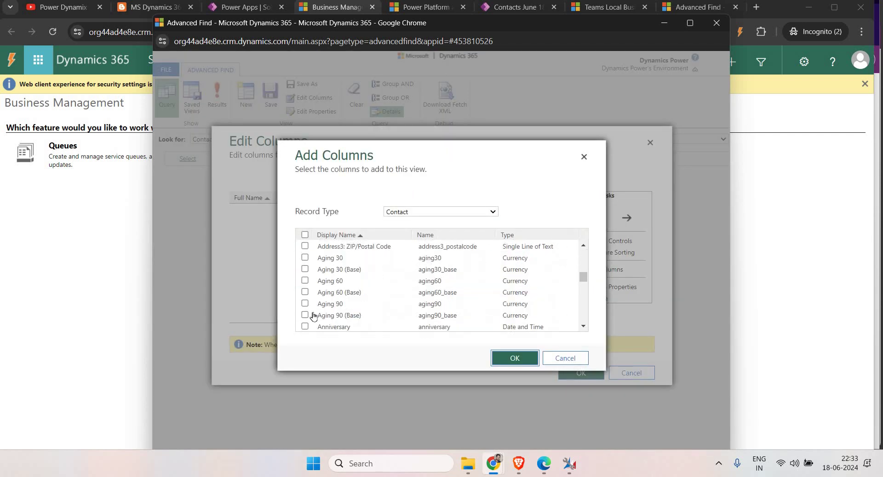
pyautogui.scroll(4, 312, 260)
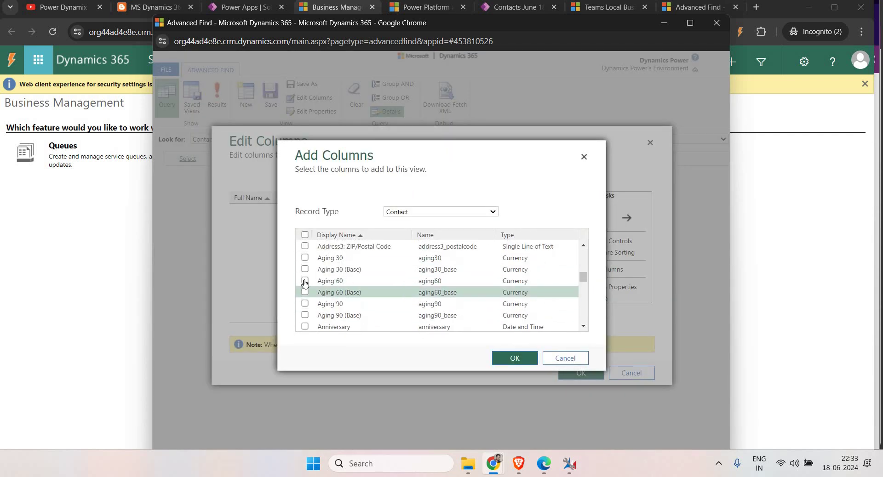
pyautogui.click(320, 281)
pyautogui.scroll(-10, 318, 294)
pyautogui.scroll(-10, 313, 294)
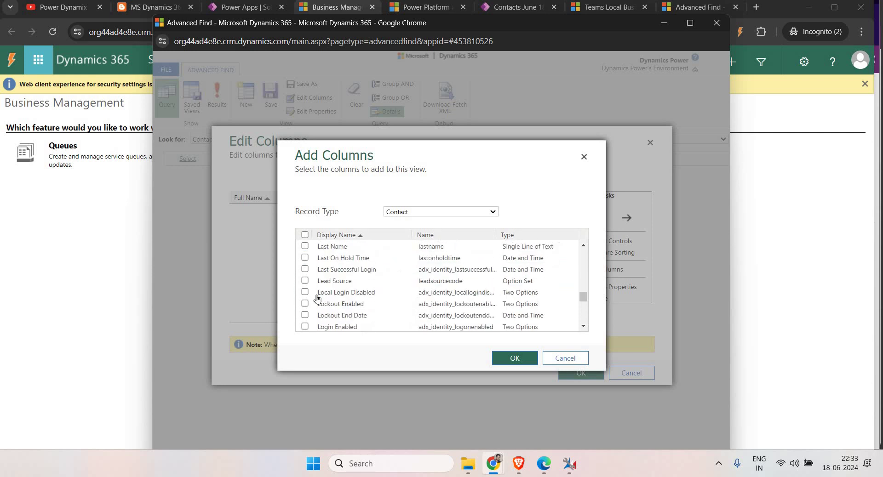
pyautogui.click(306, 282)
pyautogui.click(305, 281)
pyautogui.click(514, 358)
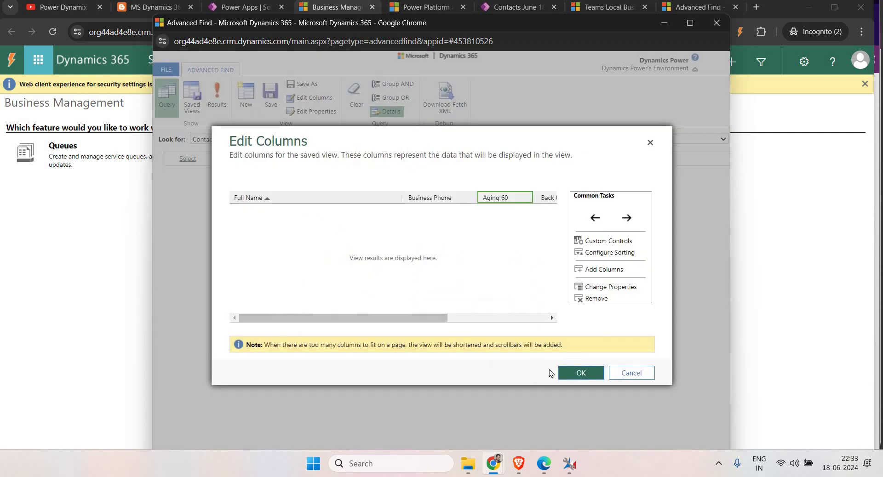
pyautogui.click(581, 373)
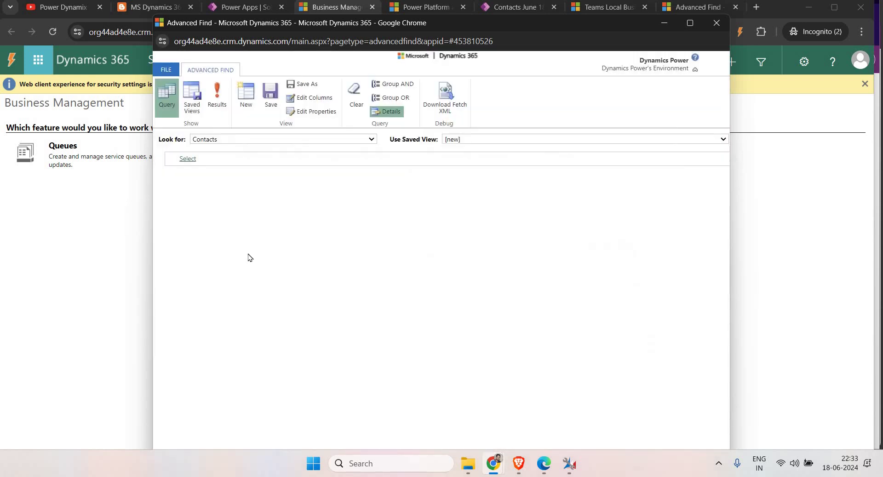
# Run the Contacts query to examine its results, look through the active saved views, and return to the query.
pyautogui.click(218, 101)
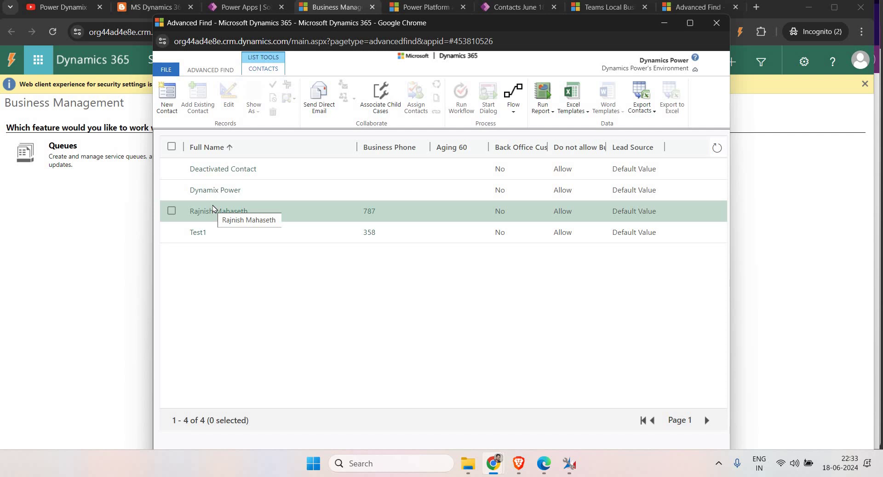
pyautogui.click(198, 70)
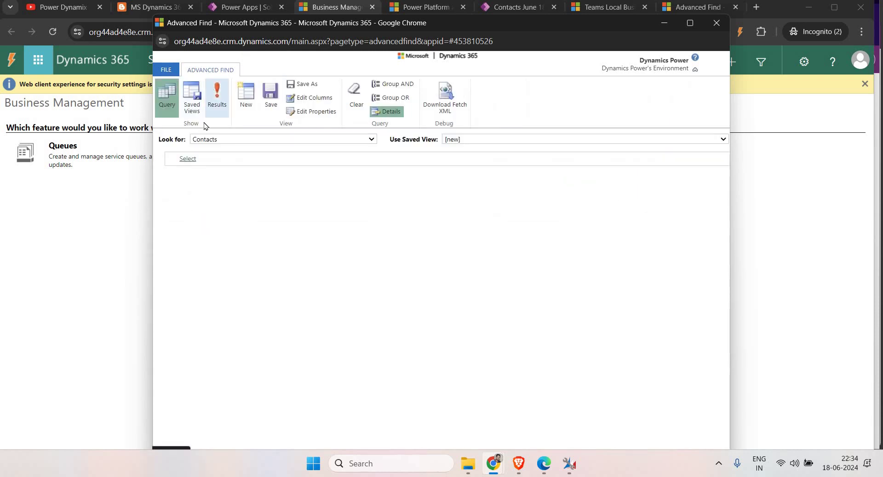
pyautogui.click(191, 98)
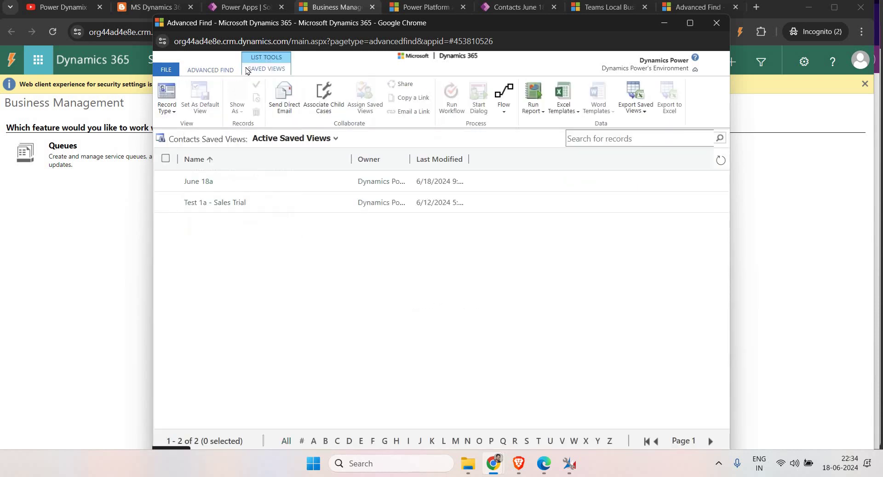
pyautogui.click(214, 71)
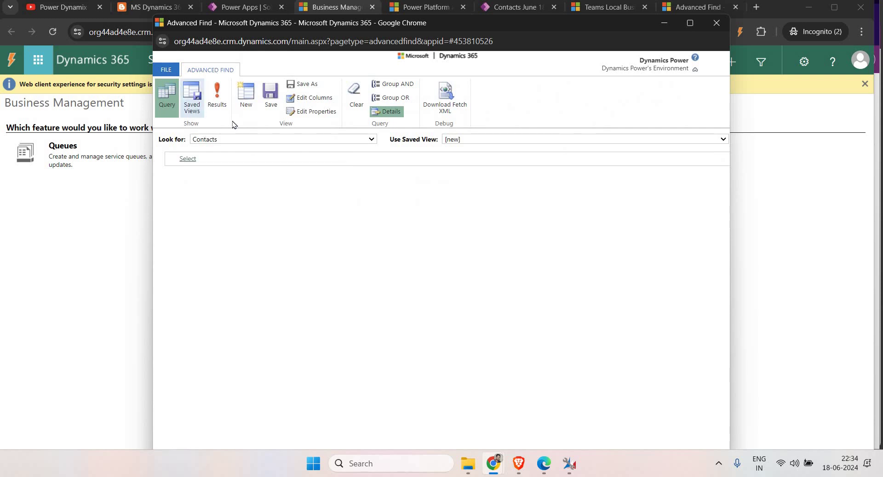
# Save the Contacts query as a new view named Share View.
pyautogui.click(314, 85)
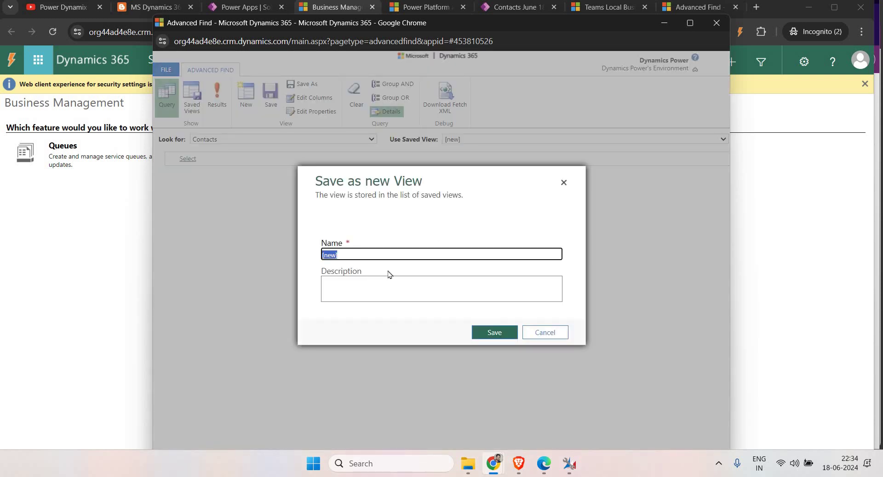
pyautogui.write('Share View')
pyautogui.click(503, 332)
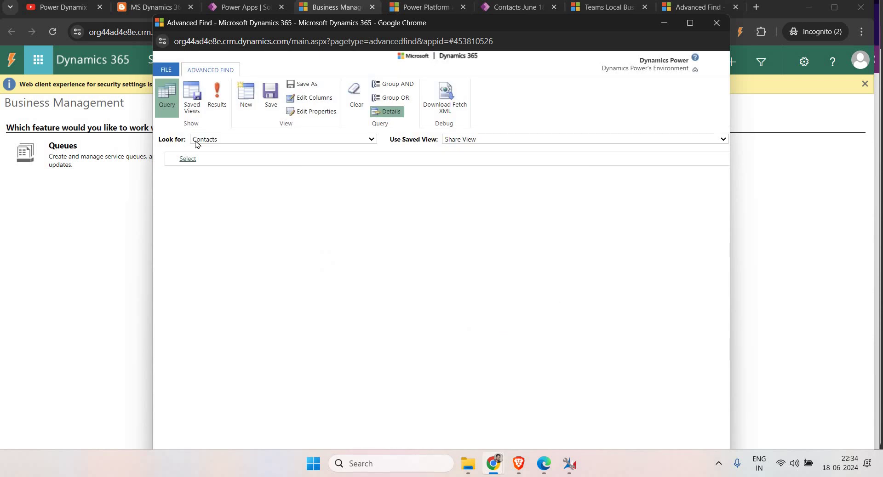
# Review the results of Share View and check for it in the refreshed list of Contacts saved views.
pyautogui.click(188, 158)
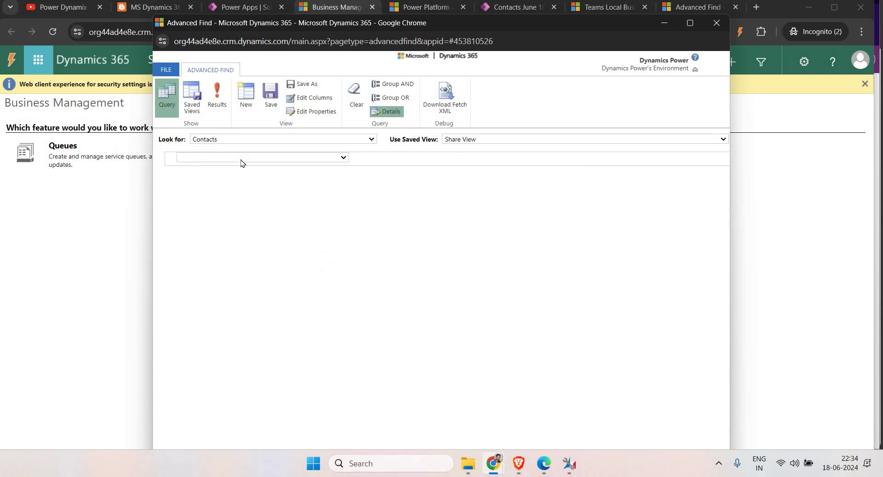
pyautogui.click(194, 99)
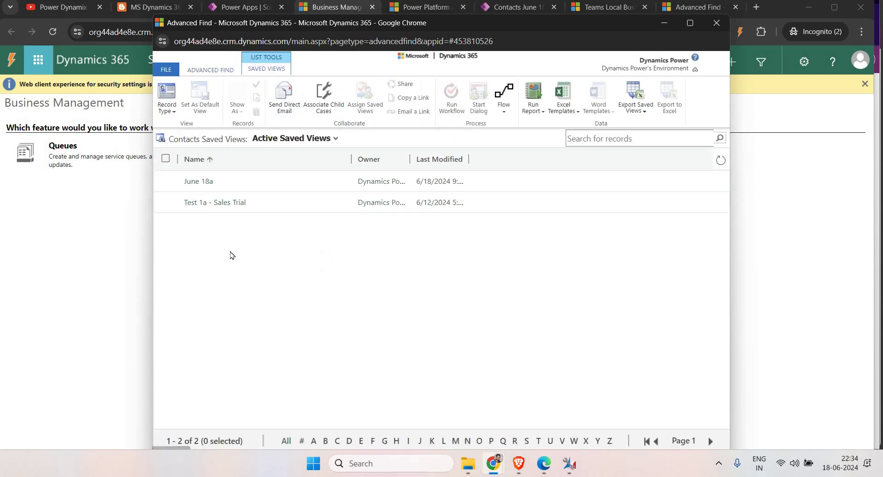
pyautogui.click(197, 73)
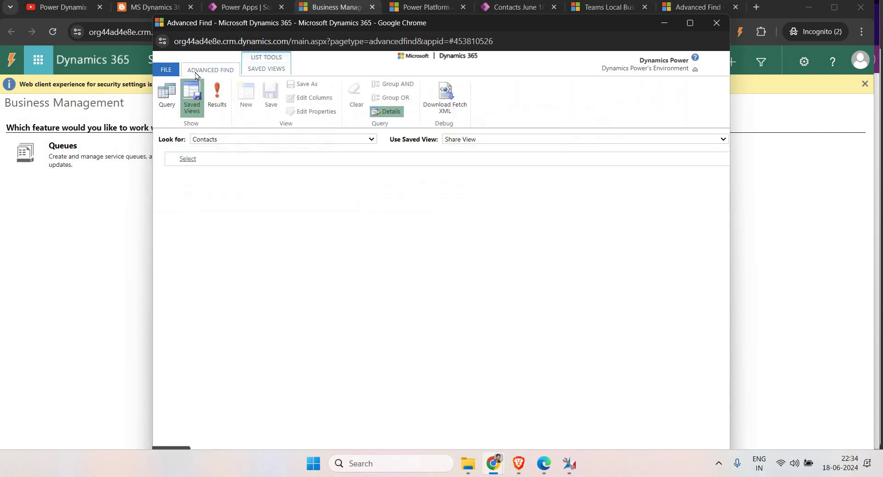
pyautogui.click(218, 103)
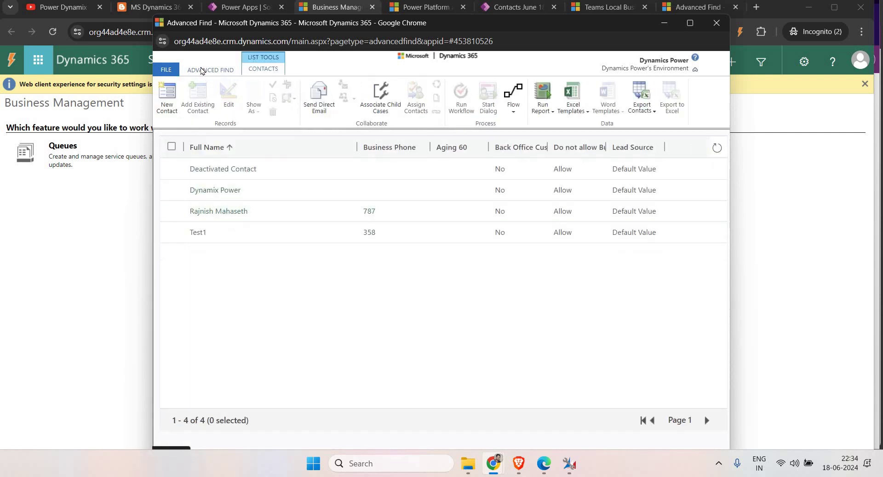
pyautogui.click(201, 70)
pyautogui.click(192, 99)
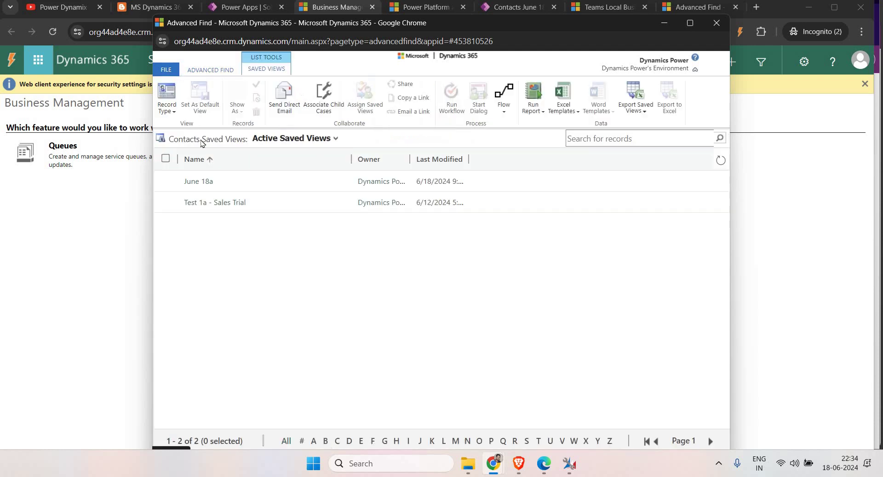
pyautogui.click(720, 161)
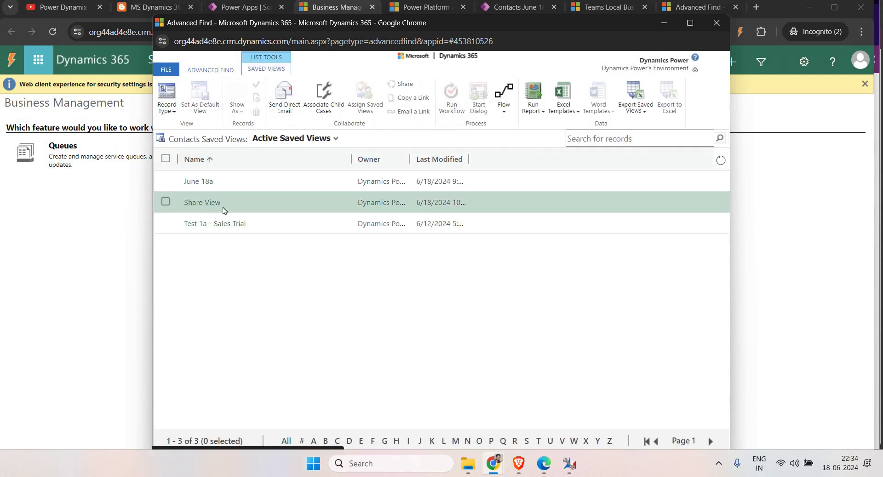
# Leave Advanced Find, go to the Contacts page of the August App, and reload it.
pyautogui.click(82, 310)
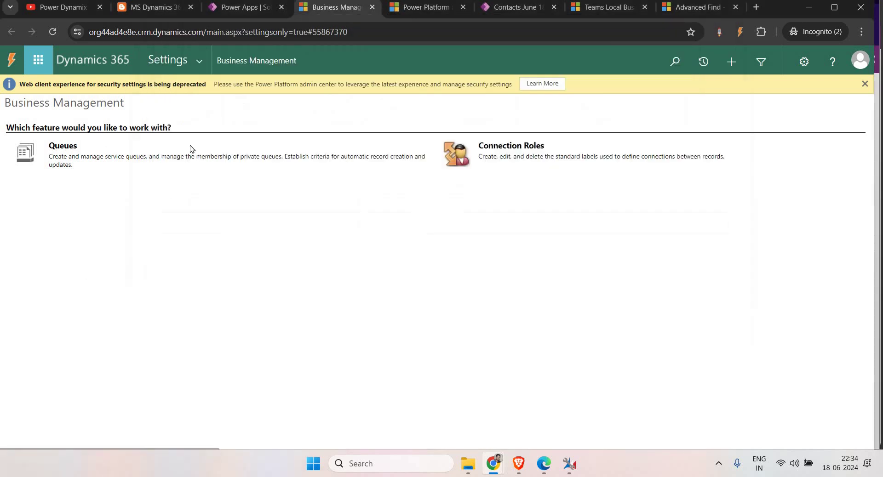
pyautogui.click(413, 10)
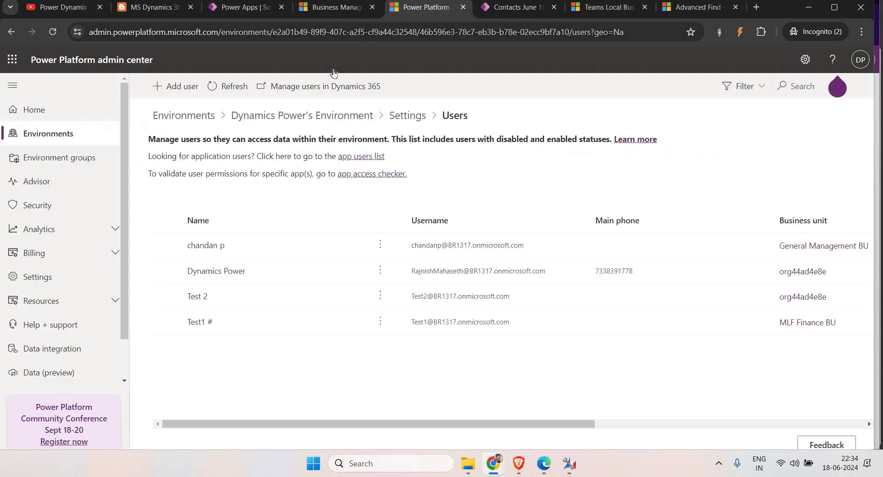
pyautogui.click(267, 14)
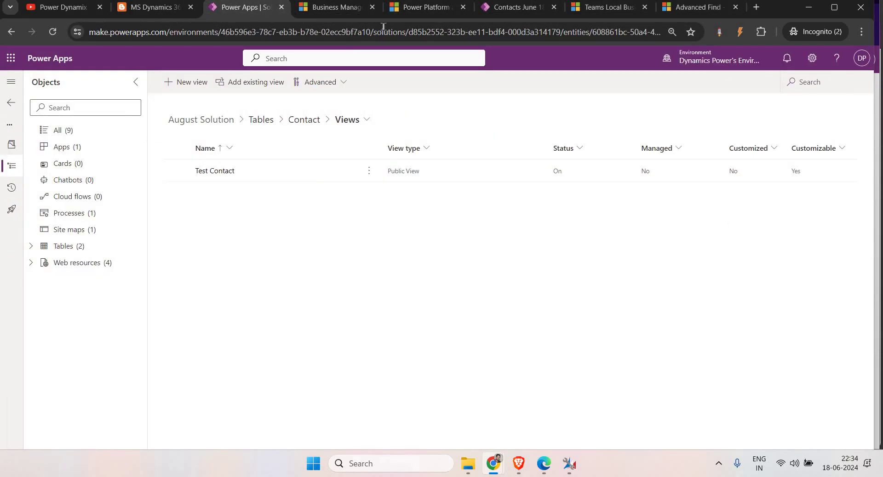
pyautogui.click(336, 9)
pyautogui.click(239, 10)
pyautogui.click(498, 10)
pyautogui.click(52, 31)
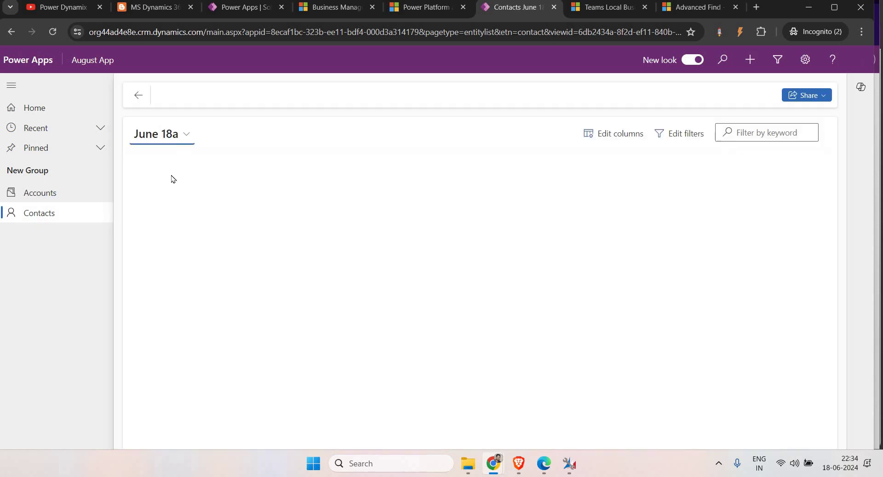
# Check which account is signed in to the August App in the Brave browser and in Edge.
pyautogui.click(519, 464)
pyautogui.click(866, 60)
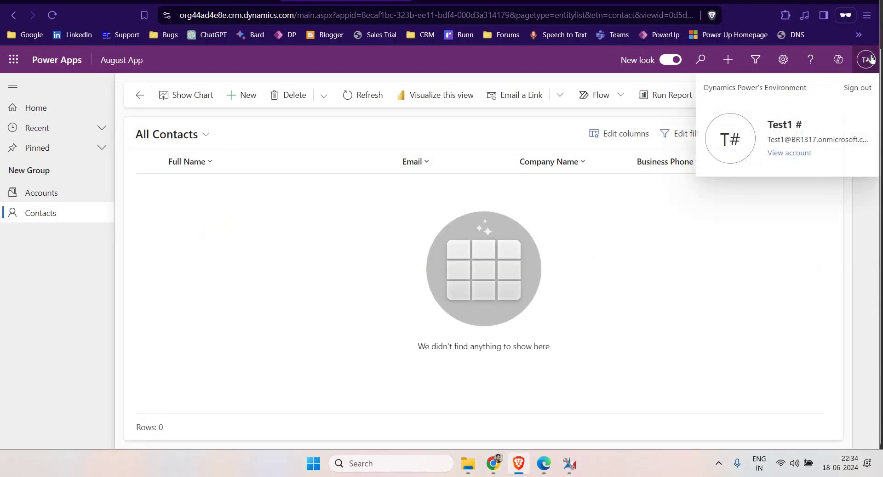
pyautogui.click(543, 470)
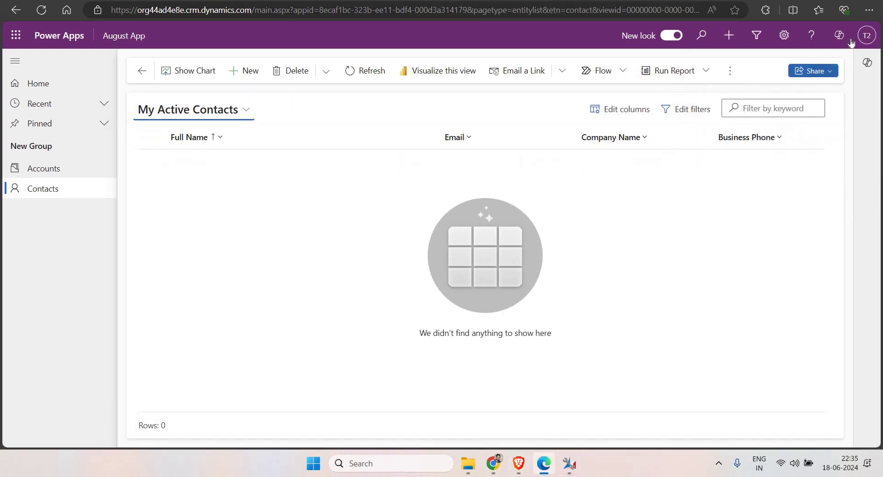
pyautogui.click(867, 35)
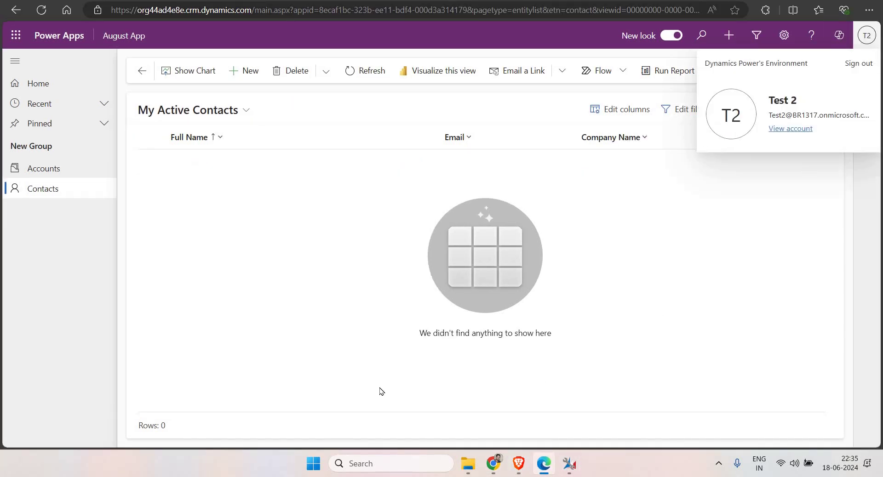
pyautogui.click(441, 386)
# View the Personal View Migration Tool in XrmToolBox, and return to the August App in Edge.
pyautogui.click(569, 465)
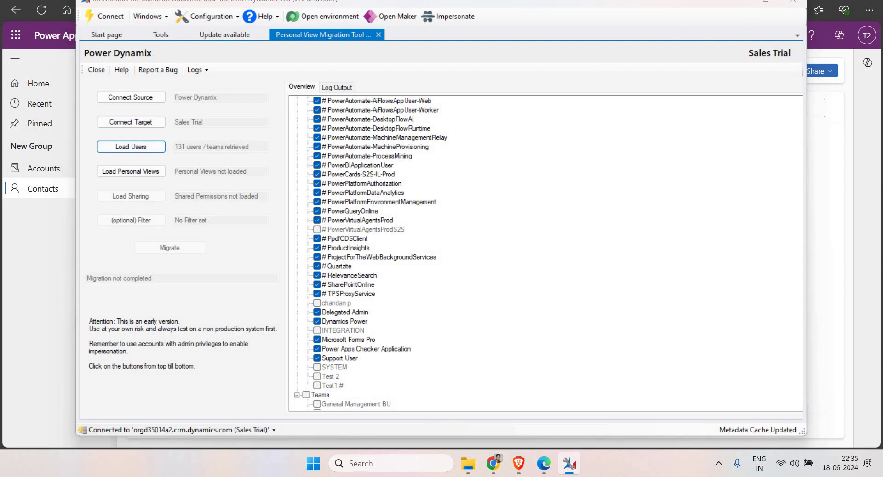
pyautogui.click(743, 6)
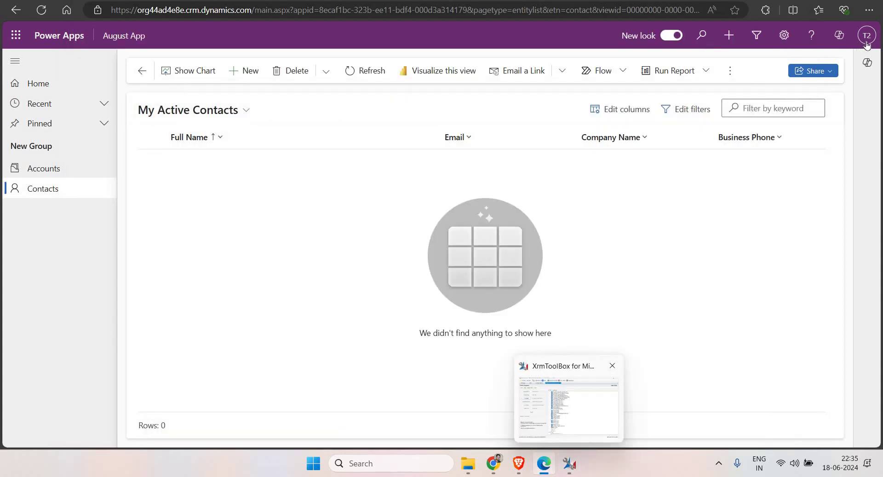
# Check the Contacts view list in Edge, and display Share View on the Contacts page of the August App in Chrome.
pyautogui.click(225, 114)
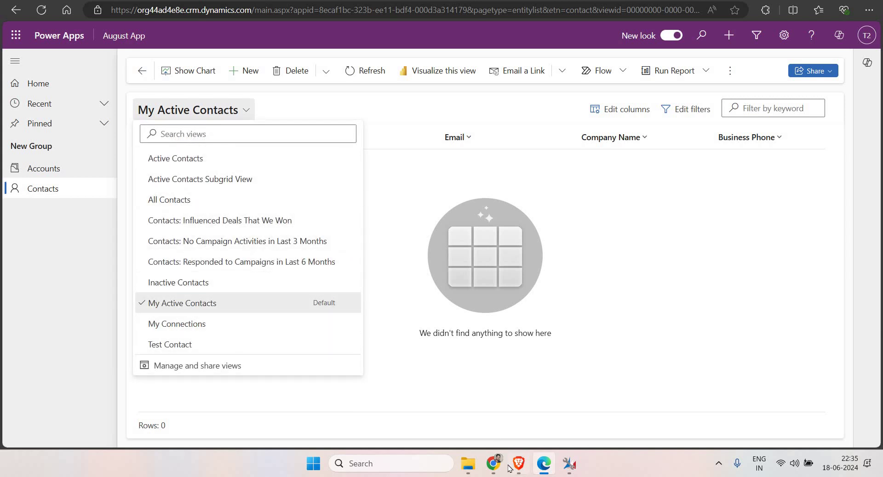
pyautogui.moveTo(495, 464)
pyautogui.click(438, 414)
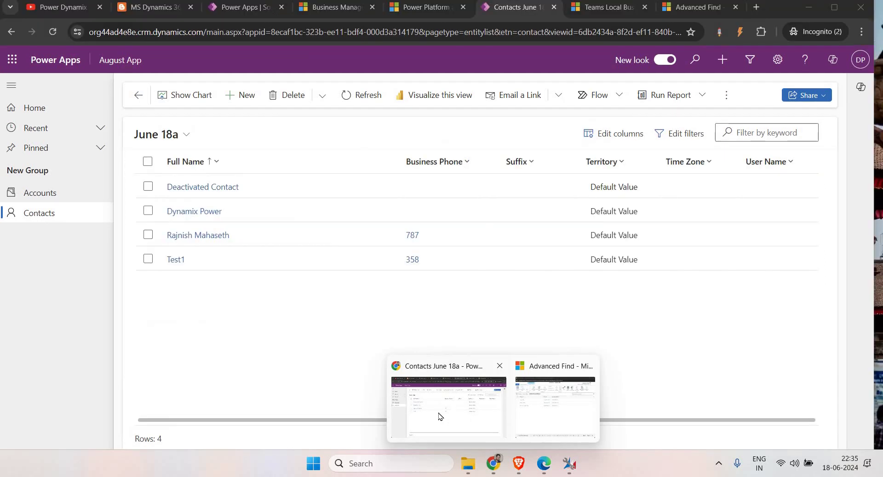
pyautogui.click(186, 135)
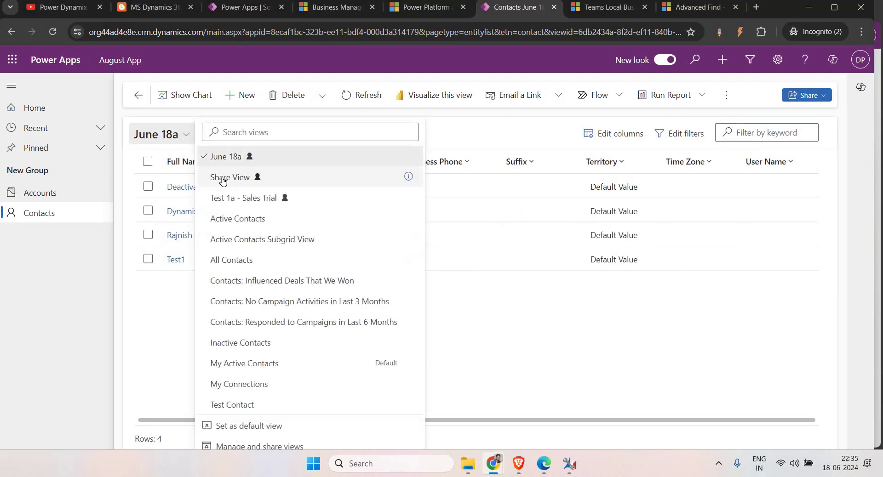
pyautogui.click(244, 180)
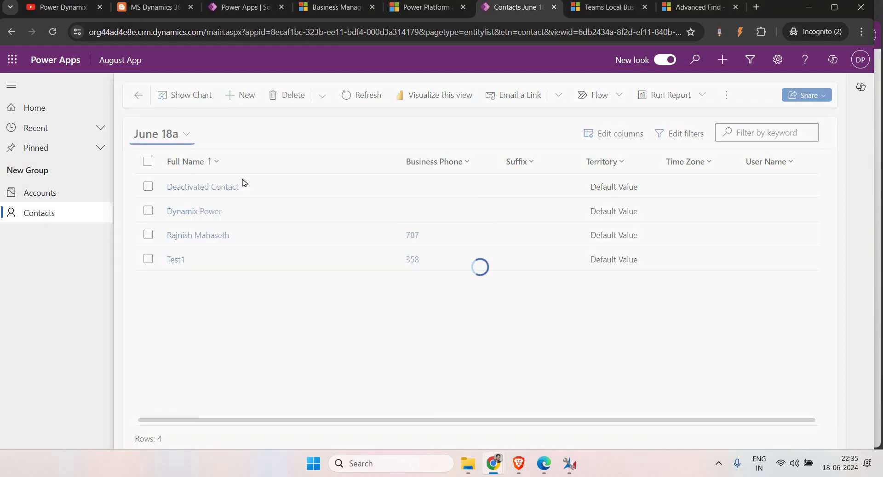
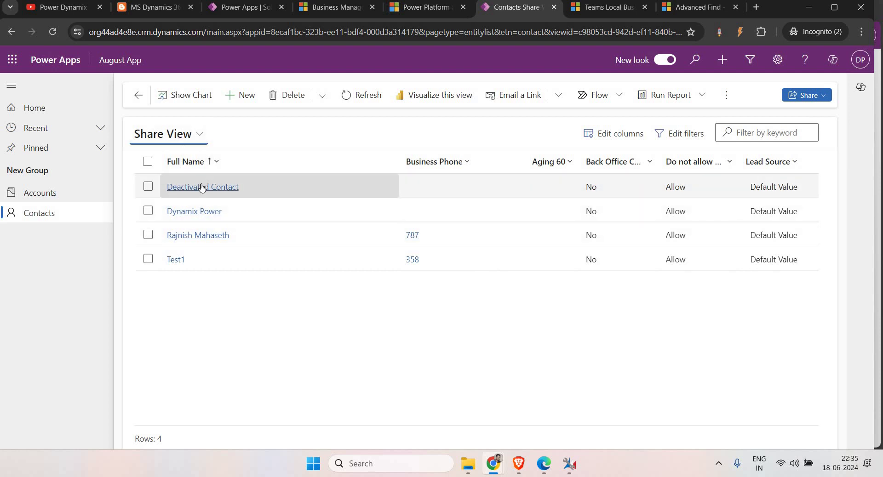
# Close the Advanced Find tab for Users and return to the Contacts saved views in the separate Advanced Find window.
pyautogui.click(616, 11)
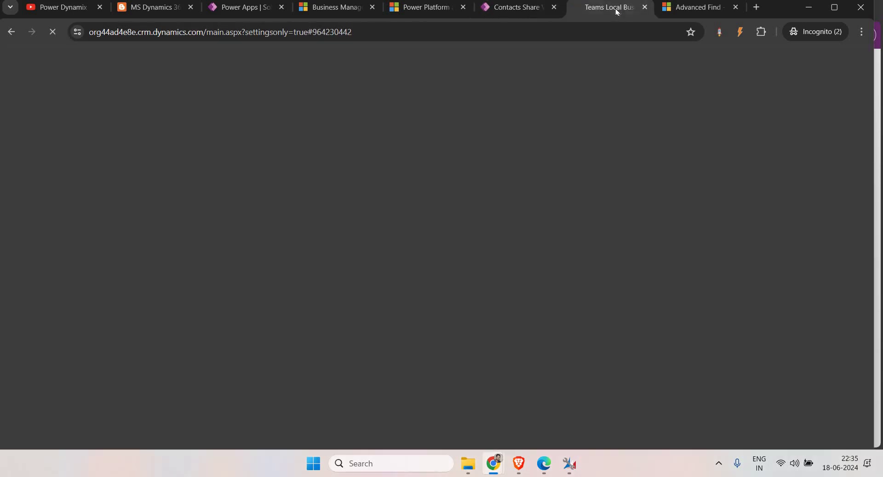
pyautogui.click(684, 7)
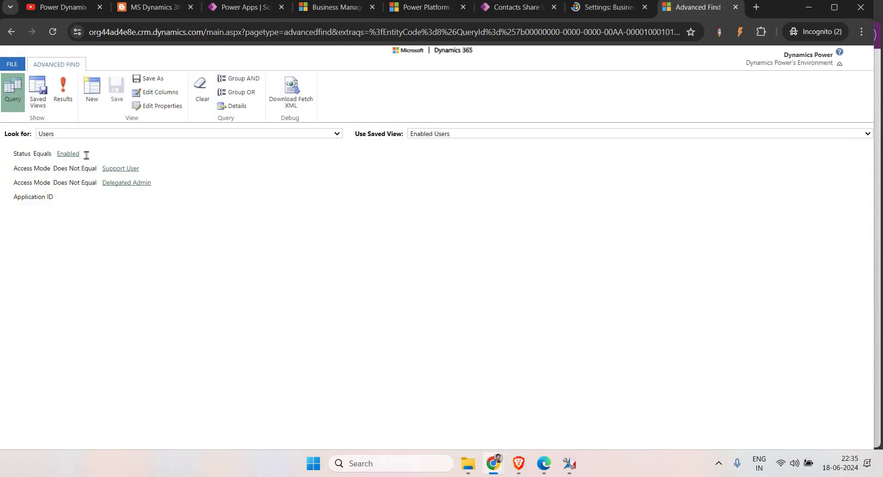
pyautogui.click(736, 7)
pyautogui.moveTo(493, 464)
pyautogui.click(559, 409)
pyautogui.doubleClick(225, 196)
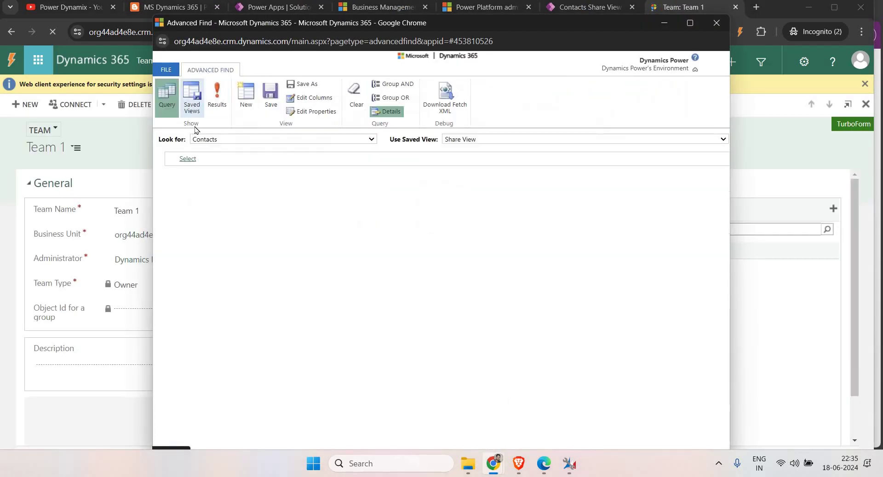
pyautogui.click(192, 98)
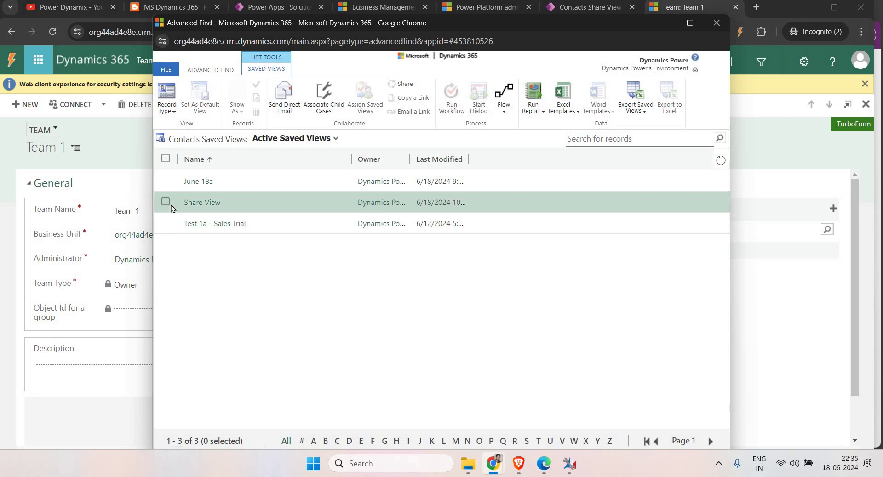
# Start sharing the Share View saved view, search the users for "test", and add Test1 # to the sharing list.
pyautogui.click(171, 206)
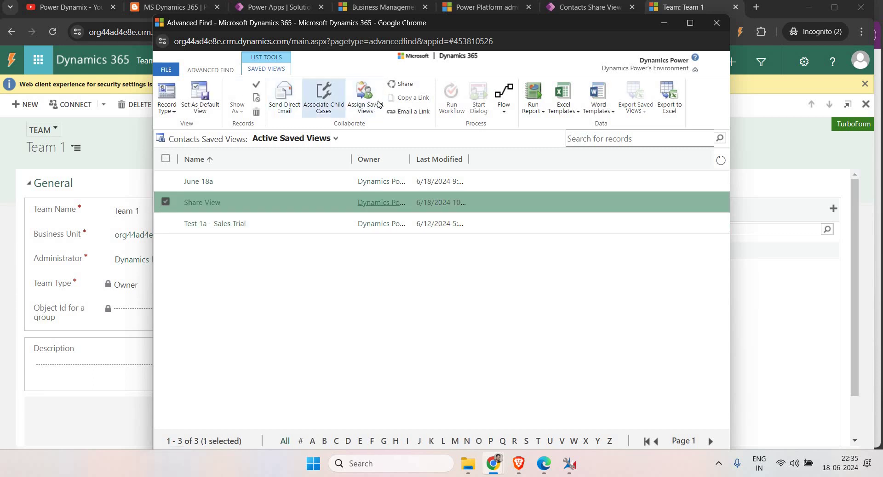
pyautogui.click(407, 88)
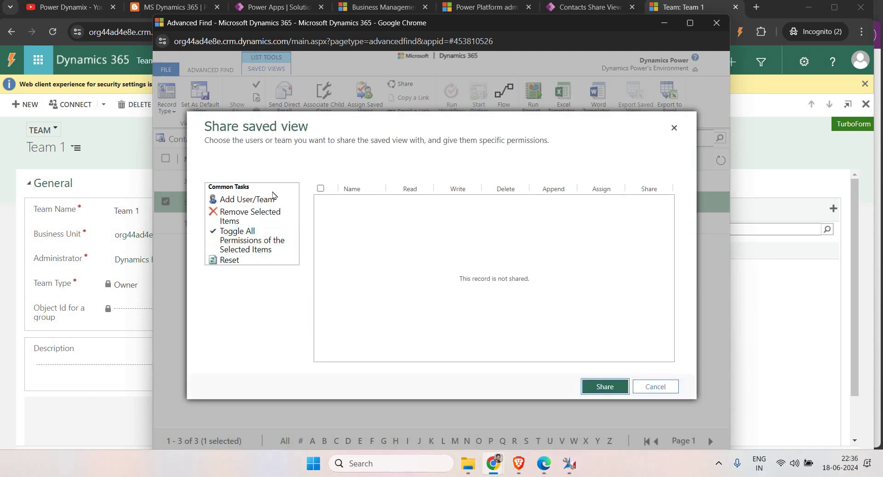
pyautogui.click(239, 203)
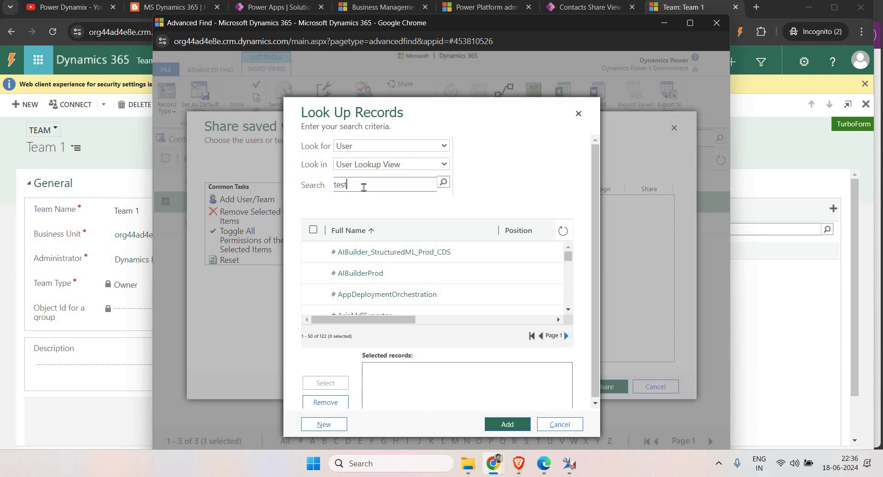
pyautogui.press('Return')
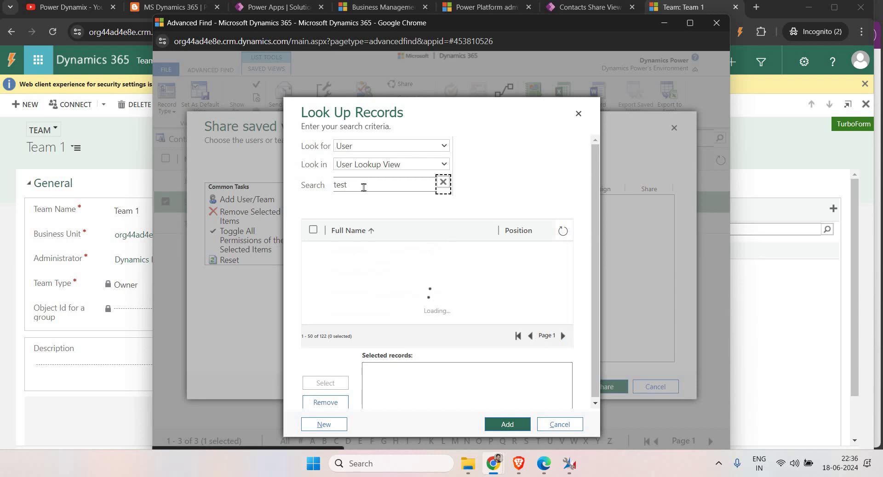
pyautogui.click(313, 274)
pyautogui.click(324, 382)
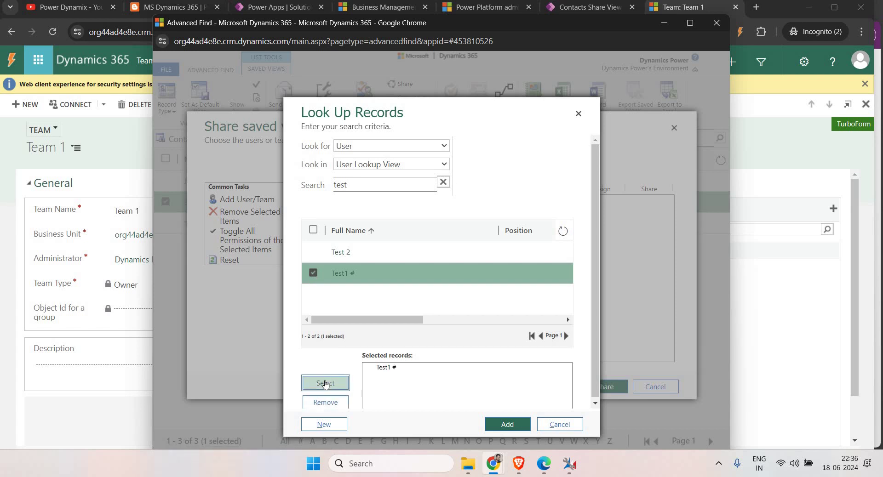
pyautogui.click(507, 425)
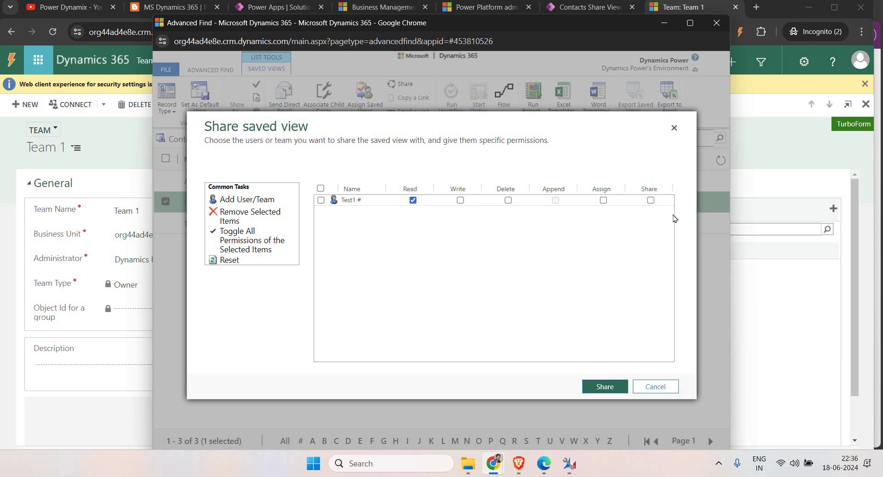
# Grant Test1 # the Write, Assign and Share permissions on Share View and confirm the sharing.
pyautogui.click(460, 201)
pyautogui.click(604, 201)
pyautogui.click(651, 201)
pyautogui.click(605, 387)
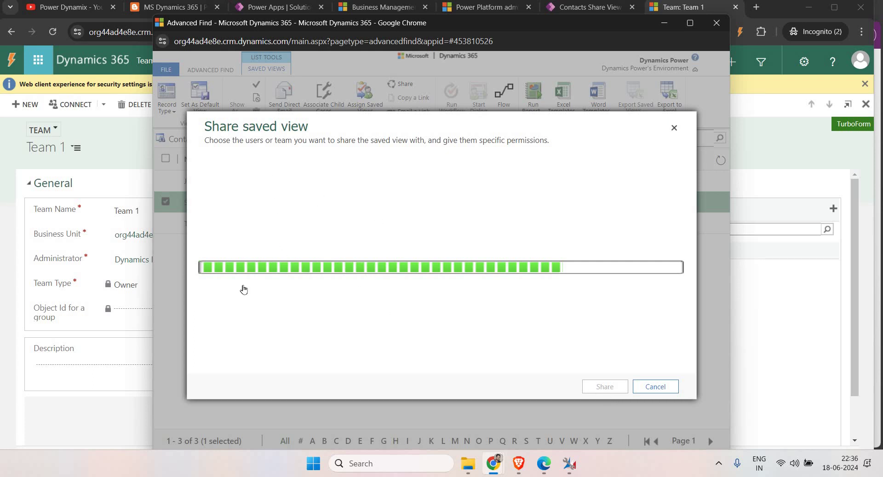
# Check which account is signed in to the August App in Brave and look over the Contacts view list in Edge.
pyautogui.click(519, 464)
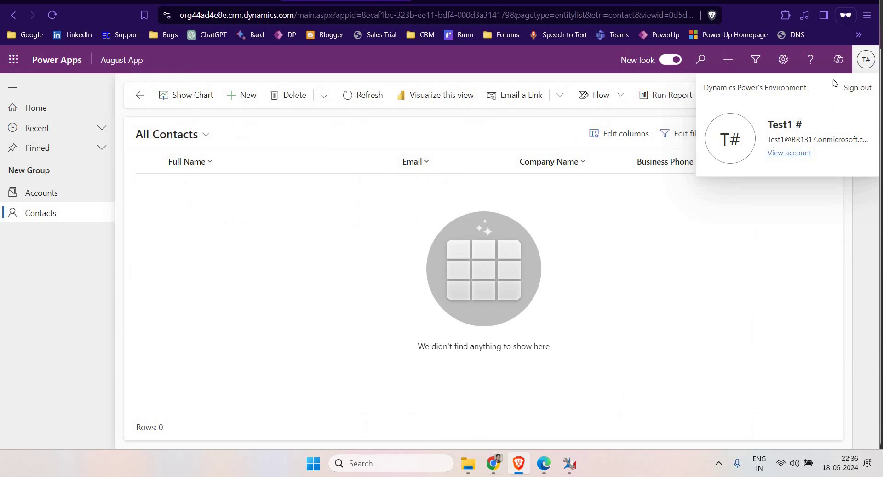
pyautogui.click(864, 64)
pyautogui.click(864, 64)
pyautogui.hotkey('alt', 'Tab')
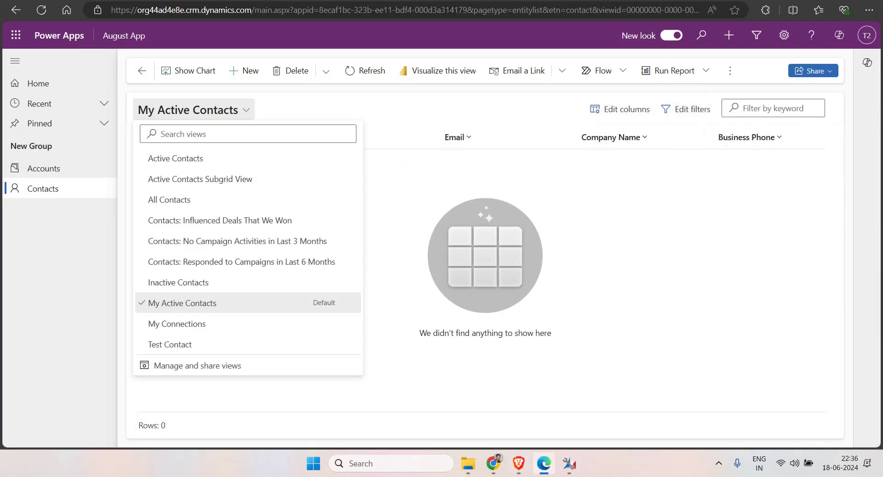
pyautogui.click(422, 394)
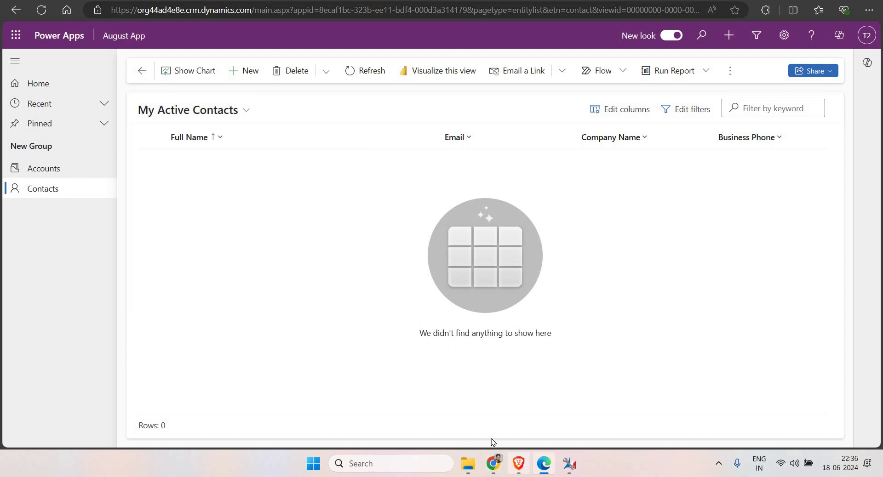
# Look for the shared view among the Contacts views in Brave and open Share View as Test1 #.
pyautogui.click(518, 464)
pyautogui.press('Tab')
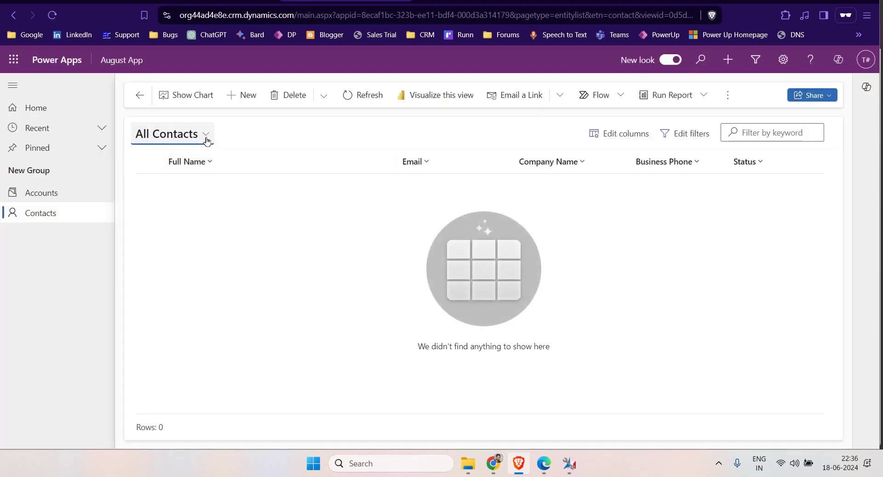
pyautogui.click(206, 136)
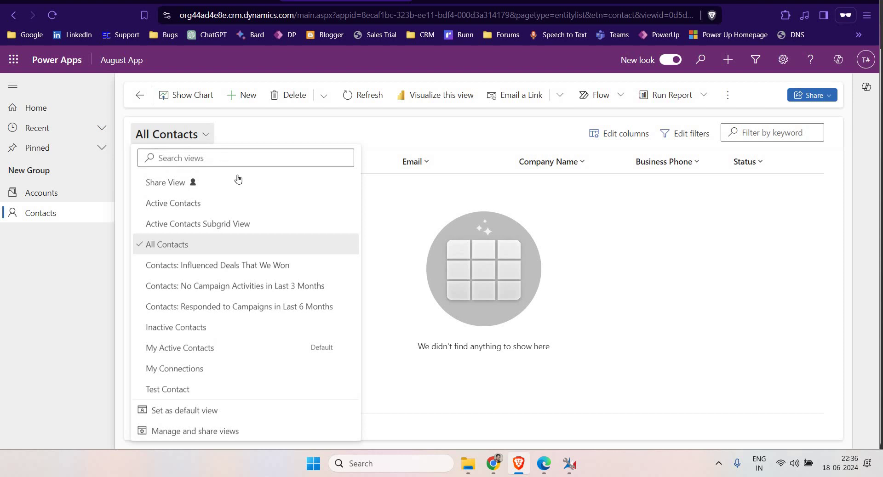
pyautogui.click(202, 135)
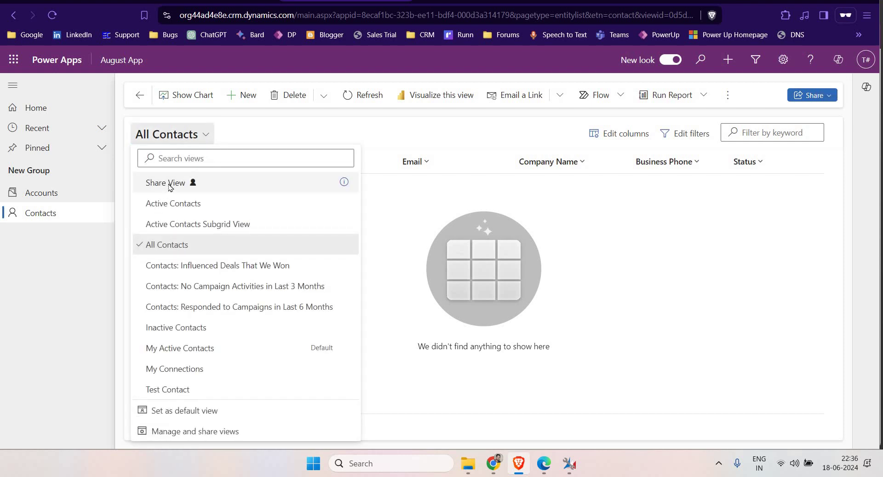
pyautogui.click(170, 184)
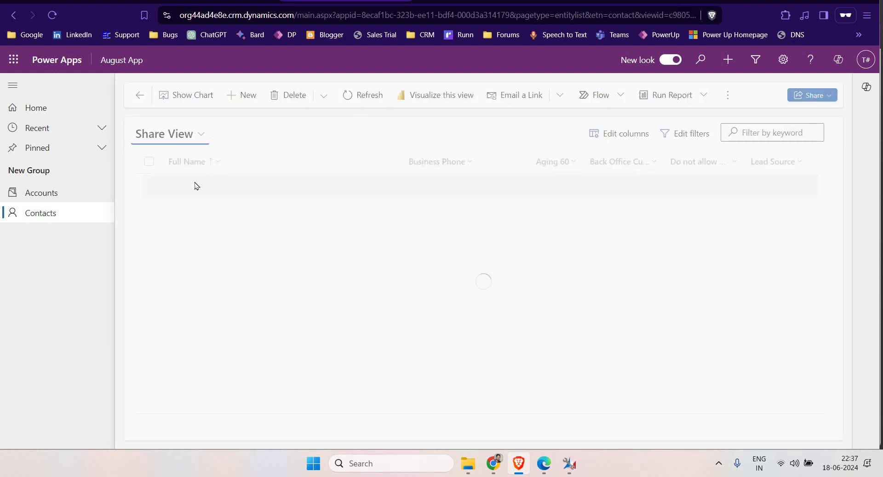
# Check the Contacts view list of the August App in Edge for Share View.
pyautogui.click(544, 469)
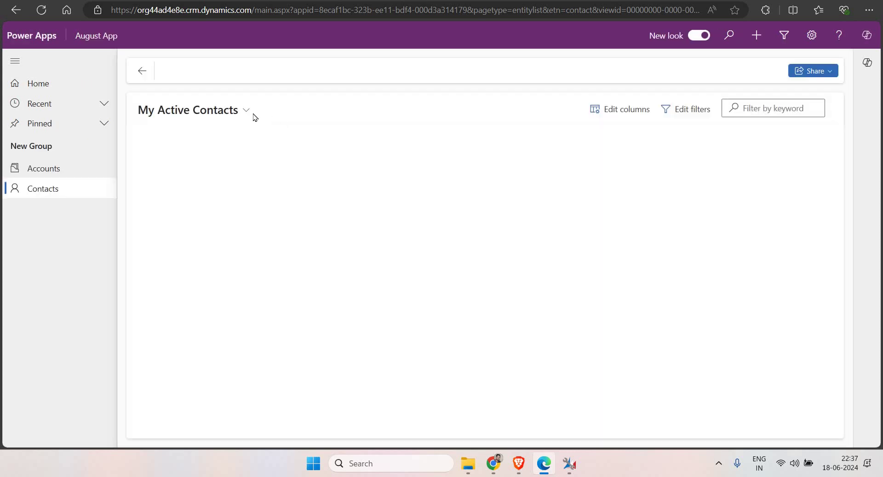
pyautogui.click(238, 112)
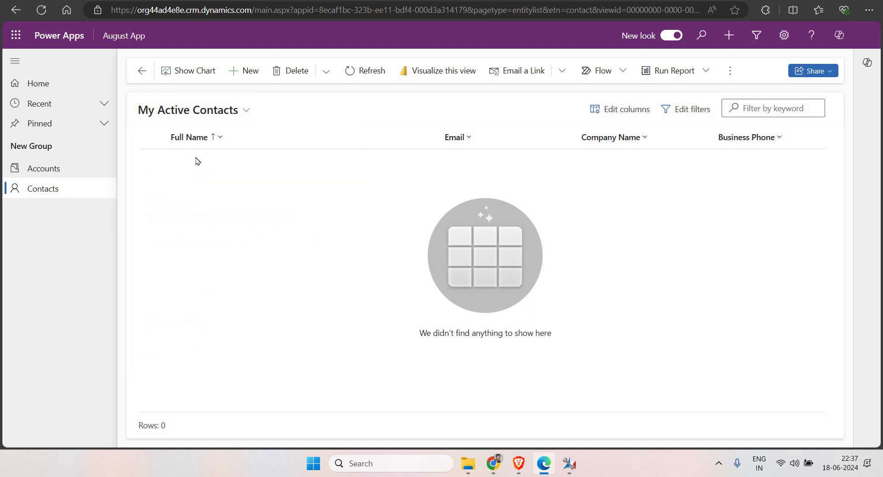
pyautogui.click(238, 109)
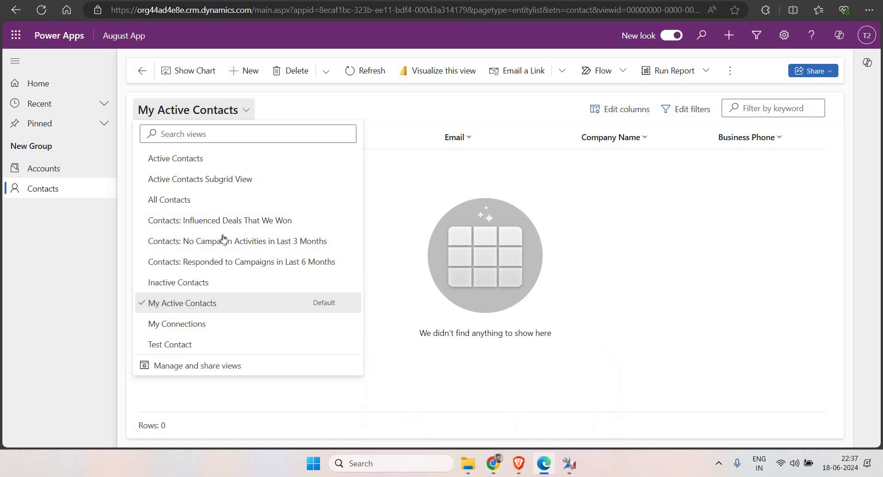
pyautogui.click(42, 275)
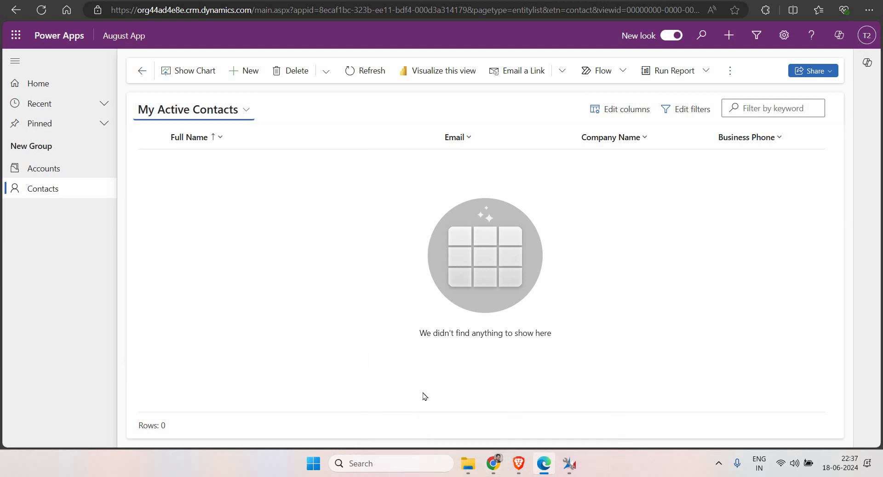
# Reopen the sharing settings of the Share View saved view in Advanced Find and add the team Team 1.
pyautogui.click(494, 464)
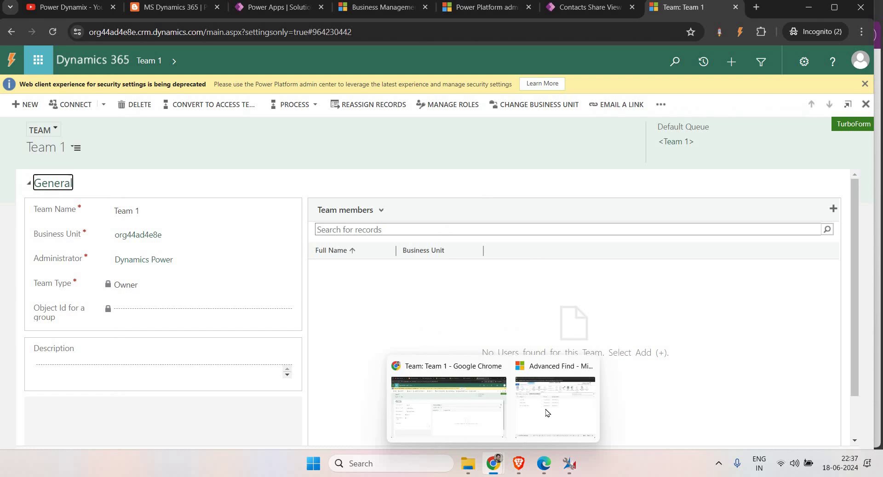
pyautogui.click(558, 403)
pyautogui.click(166, 202)
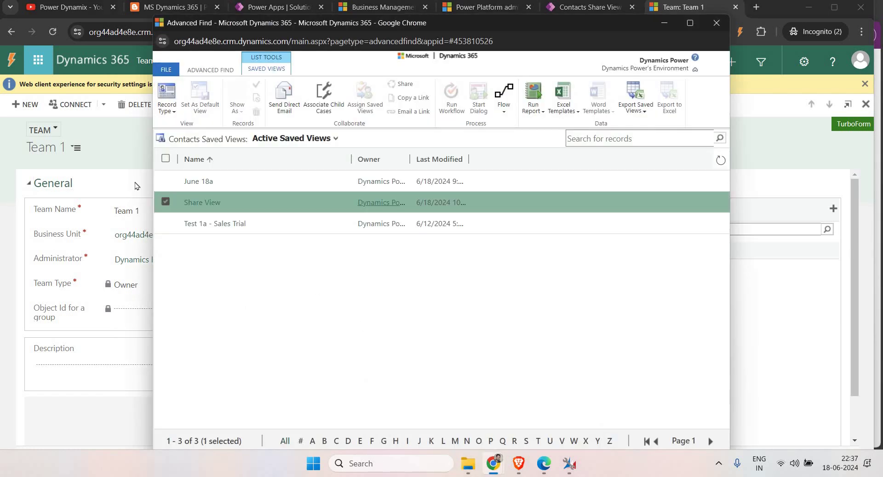
pyautogui.click(402, 86)
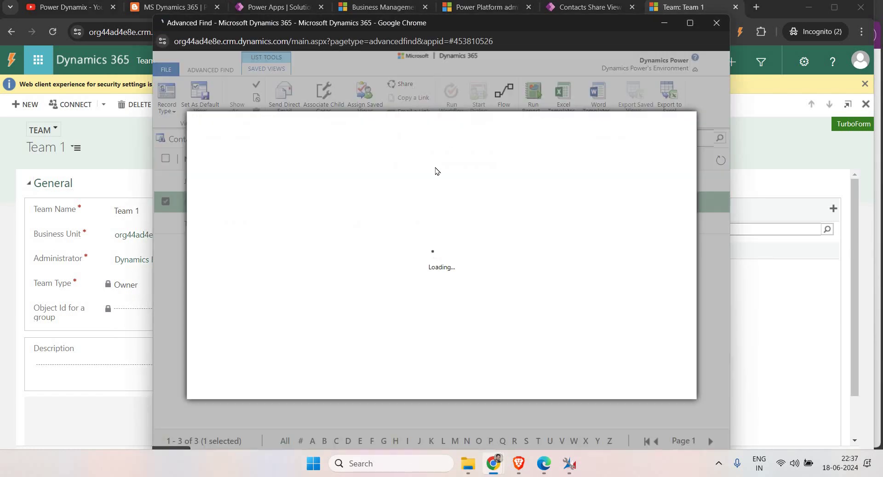
pyautogui.click(257, 203)
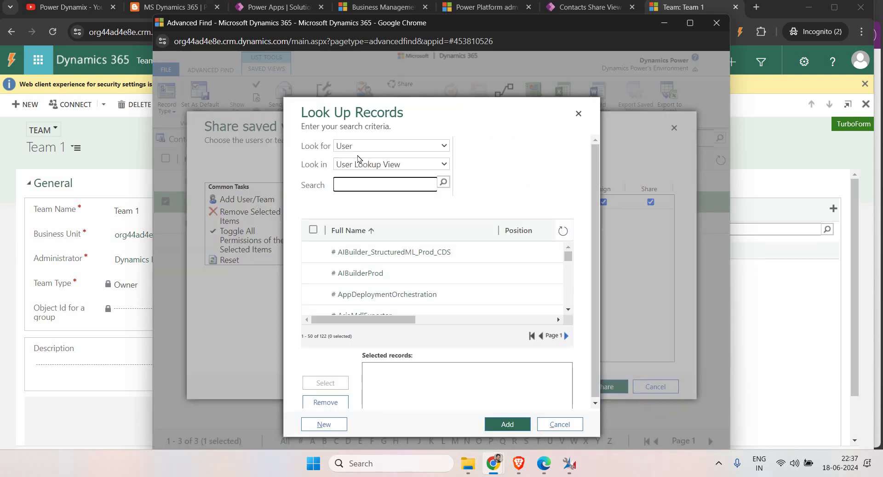
pyautogui.click(359, 147)
pyautogui.click(358, 157)
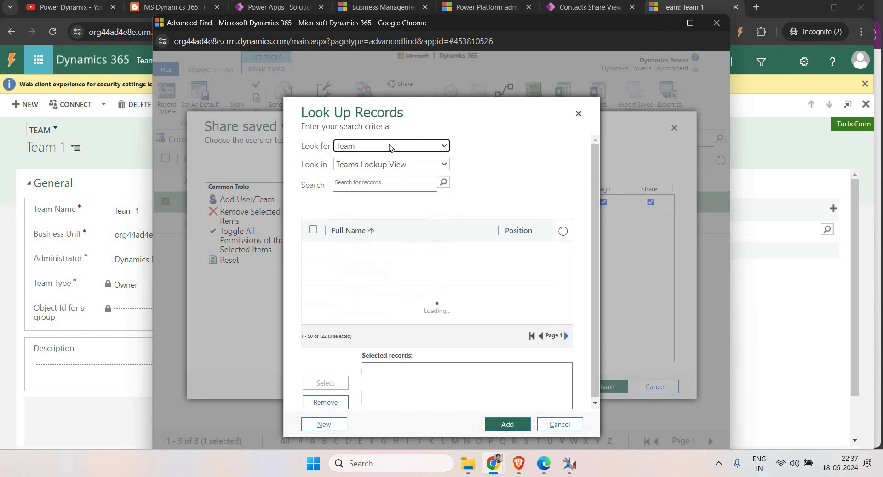
pyautogui.click(313, 252)
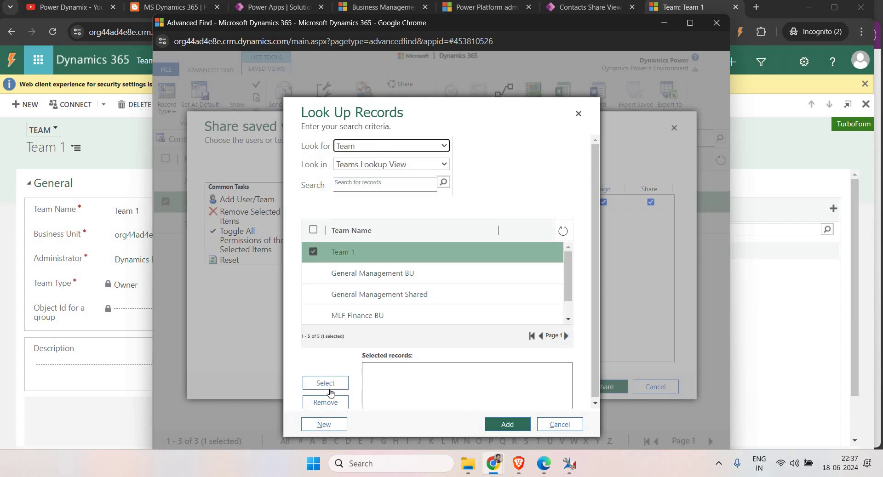
pyautogui.click(329, 385)
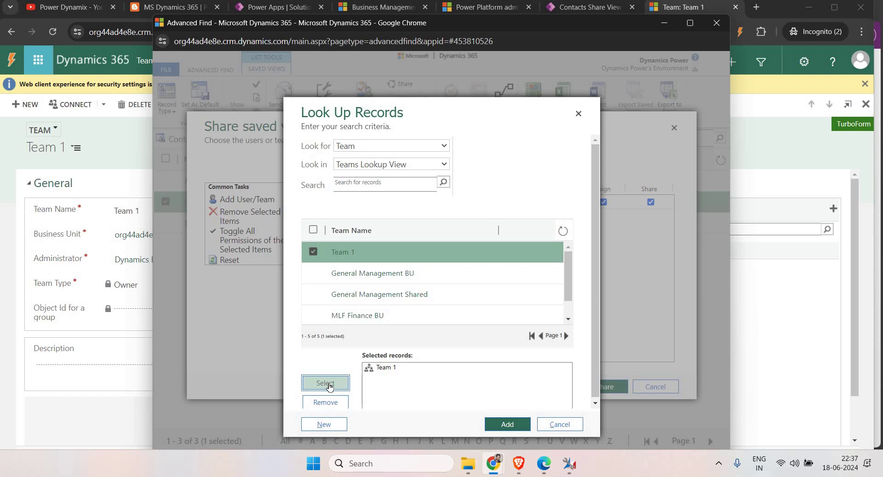
pyautogui.click(504, 424)
# Grant Team 1 Write, Delete, Assign and Share permissions on the saved view, share it and put the Advanced Find window away.
pyautogui.click(460, 214)
pyautogui.click(508, 214)
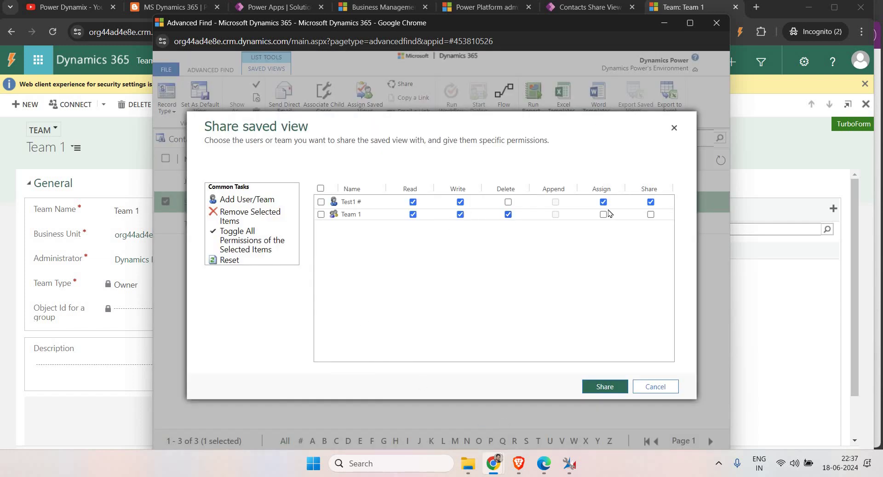
pyautogui.click(650, 214)
pyautogui.click(603, 214)
pyautogui.click(598, 389)
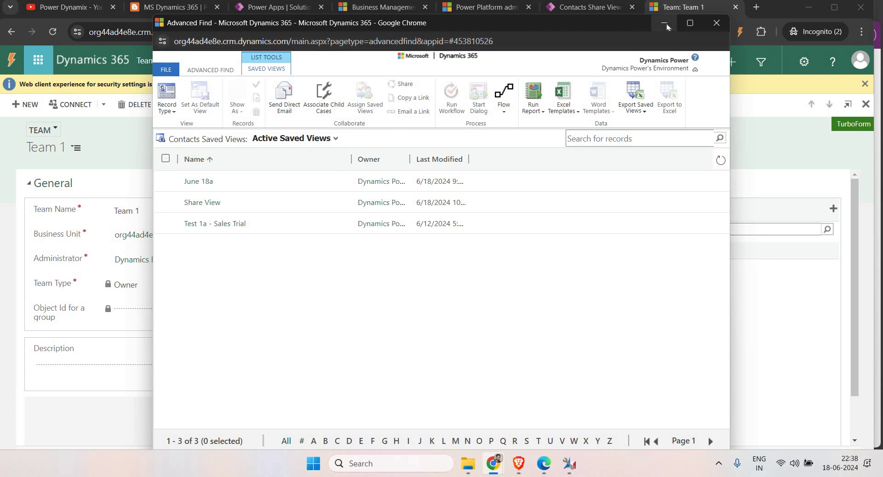
pyautogui.hotkey('ctrl', 'w')
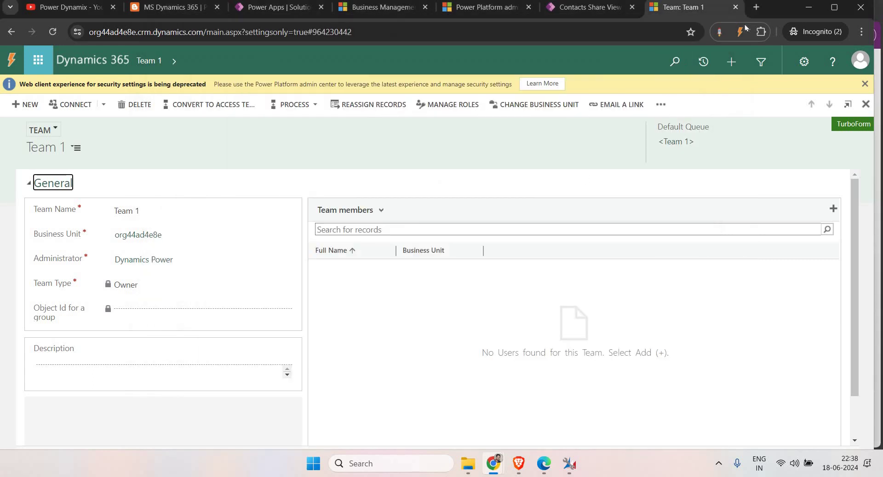
# Search the web in a new tab for "hide views in dynamics 365 based on user".
pyautogui.click(756, 8)
pyautogui.write('h')
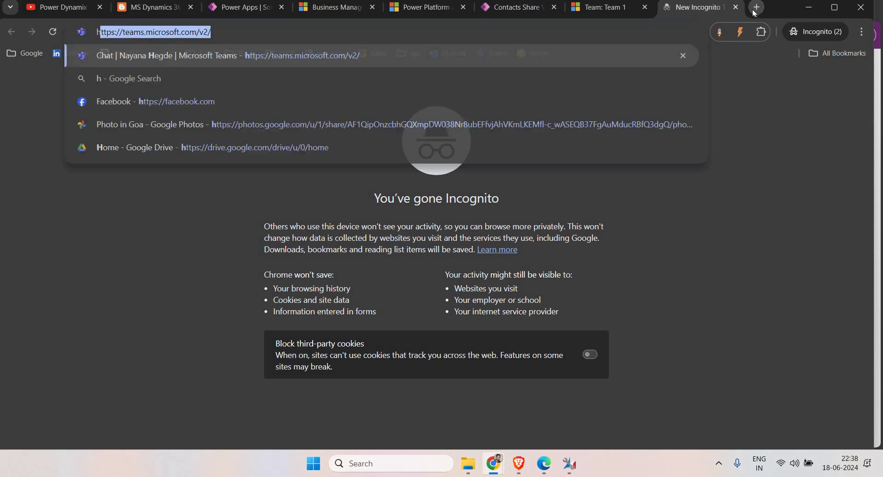
pyautogui.write('ide views ')
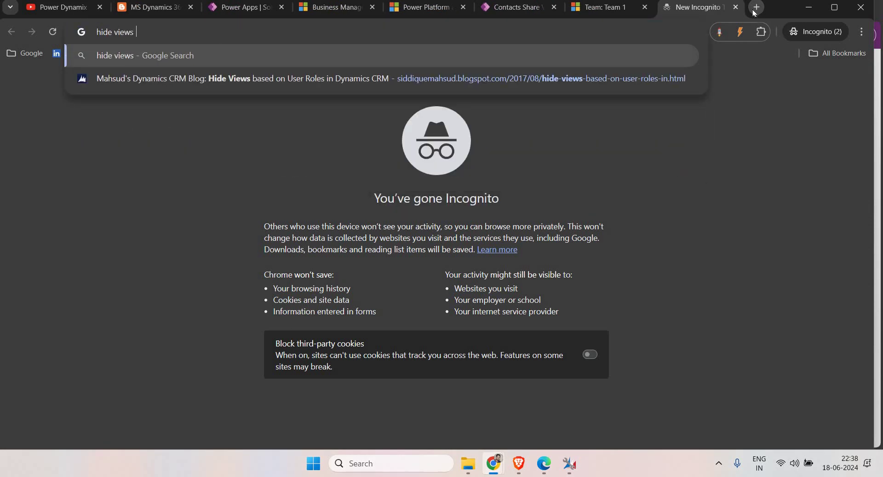
pyautogui.write('in dynamics')
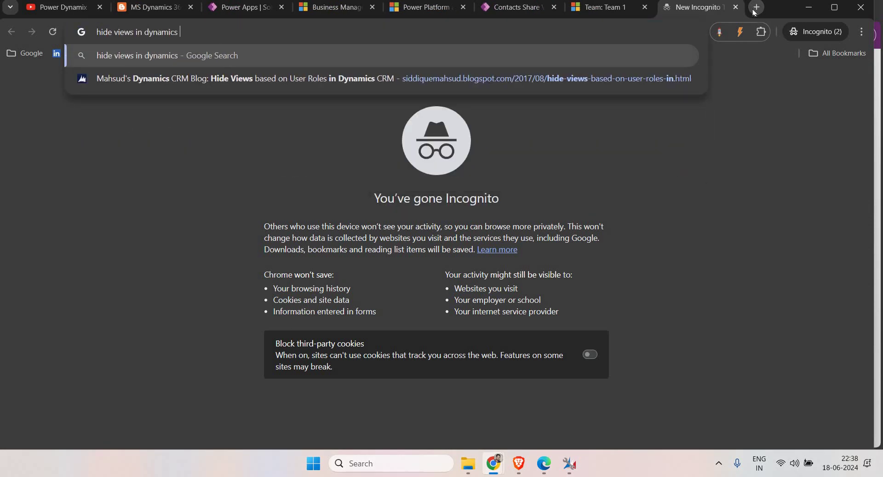
pyautogui.write(' 365 bas')
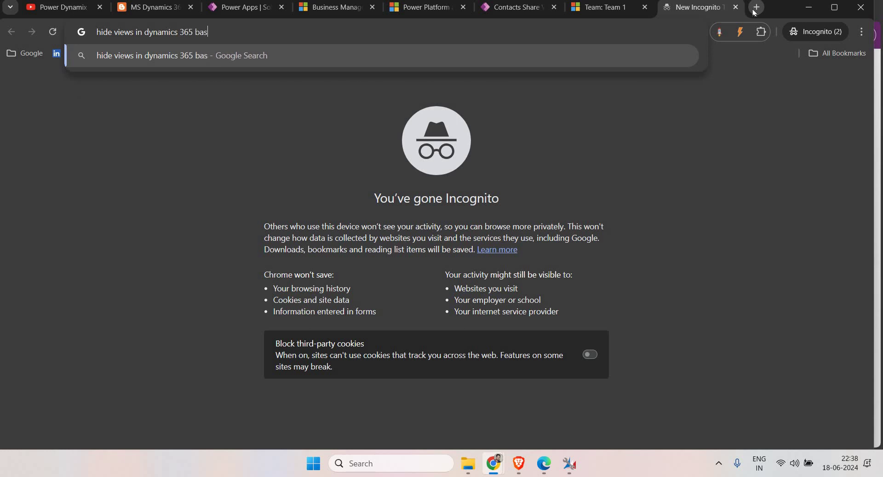
pyautogui.write('ed on user')
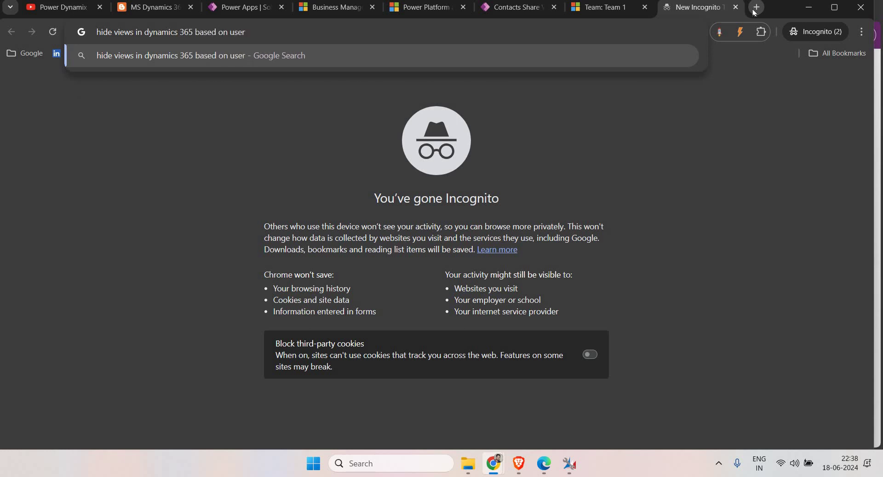
pyautogui.press('Return')
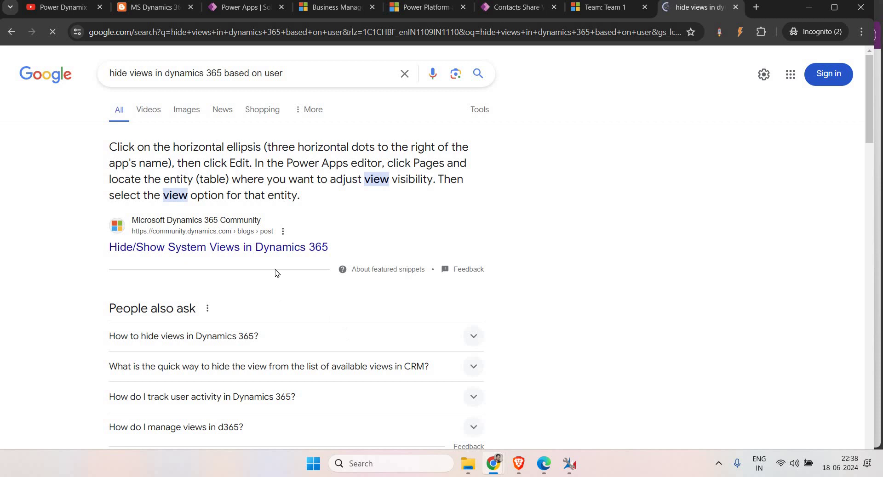
# Open the Power Platform community thread "Hide a view for certain users/security roles (Model Driven App)" in its own tab.
pyautogui.scroll(-5, 276, 273)
pyautogui.rightClick(222, 230)
pyautogui.click(244, 236)
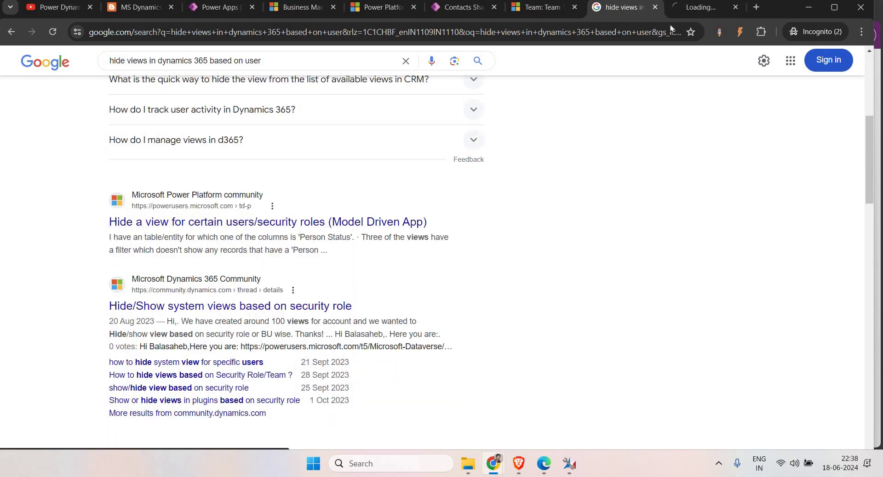
pyautogui.click(693, 5)
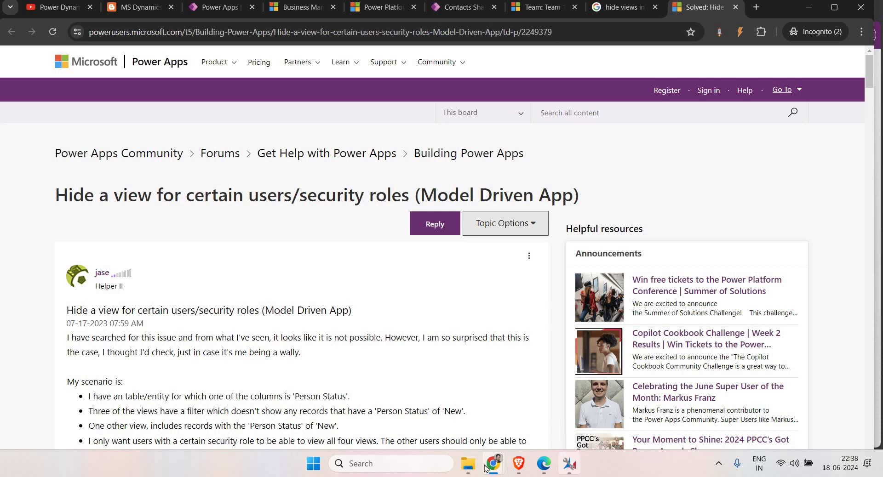
# Look through the existing Contact views that can be added to August Solution in Power Apps, selecting Active Members.
pyautogui.moveTo(569, 464)
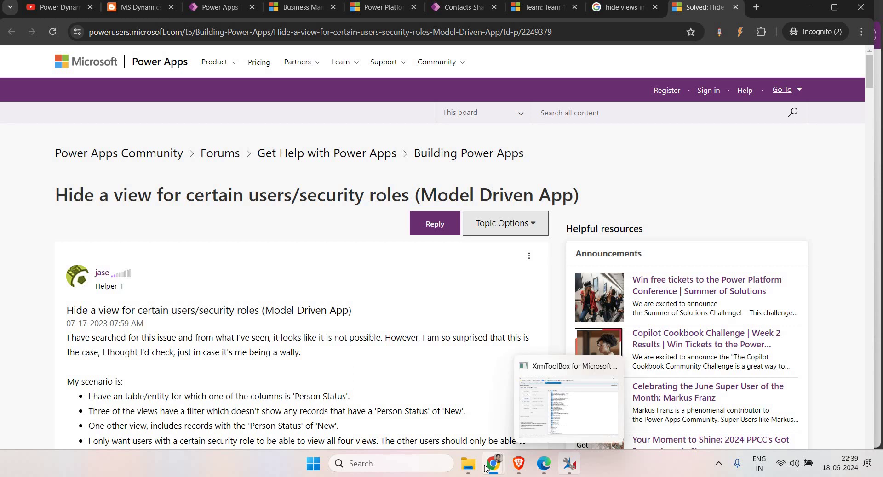
pyautogui.moveTo(486, 468)
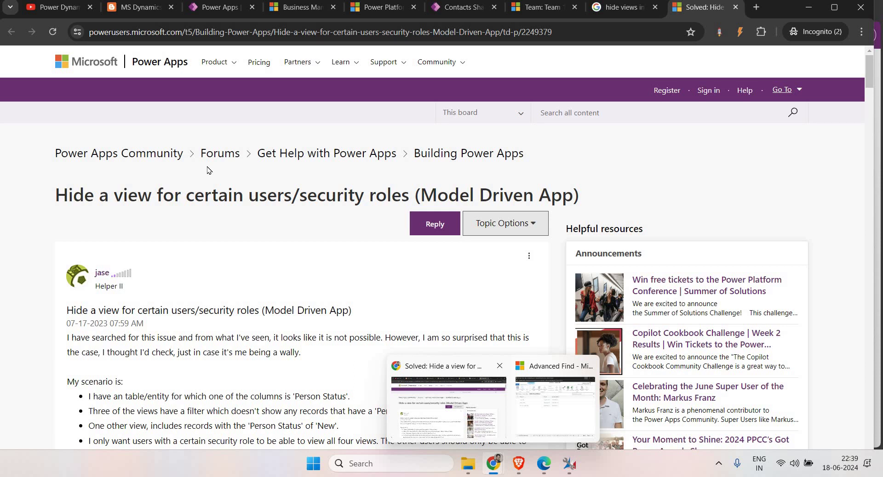
pyautogui.click(219, 6)
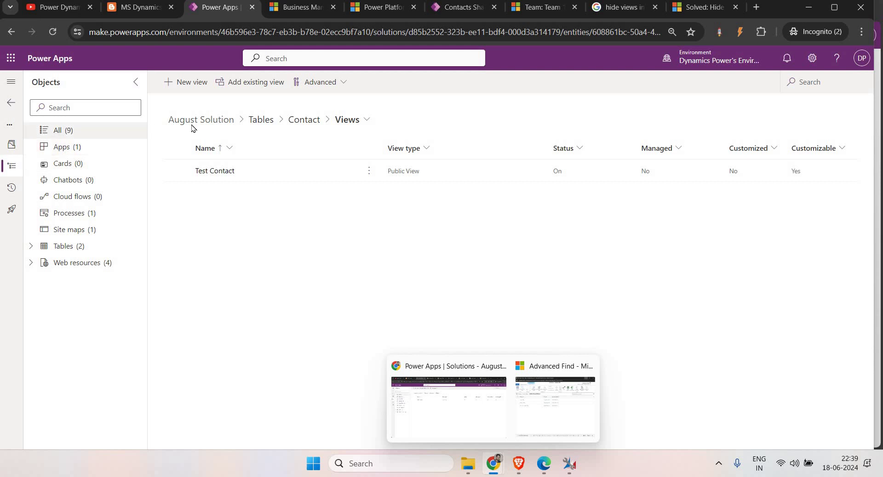
pyautogui.click(253, 91)
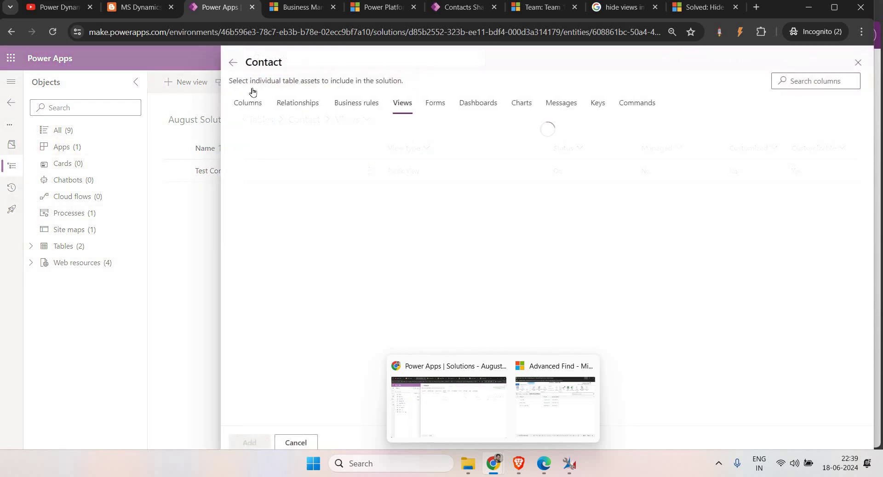
pyautogui.click(374, 203)
pyautogui.scroll(-4, 327, 248)
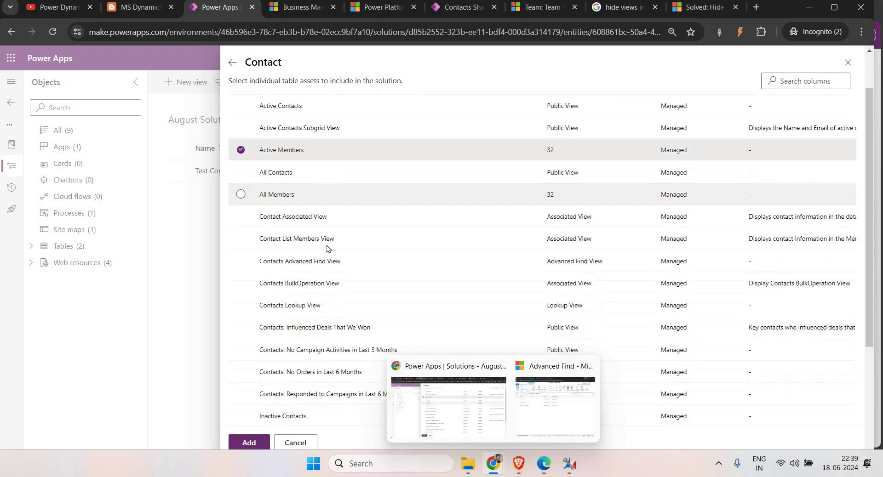
pyautogui.scroll(-1, 327, 248)
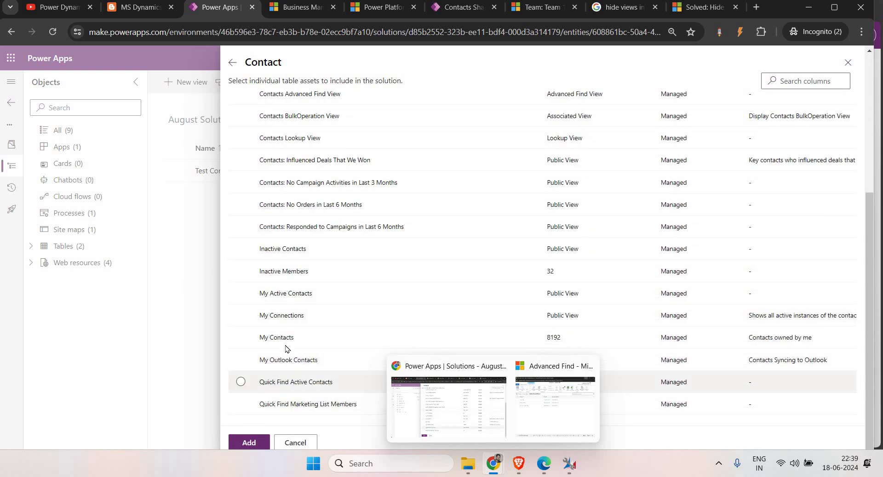
pyautogui.scroll(5, 290, 285)
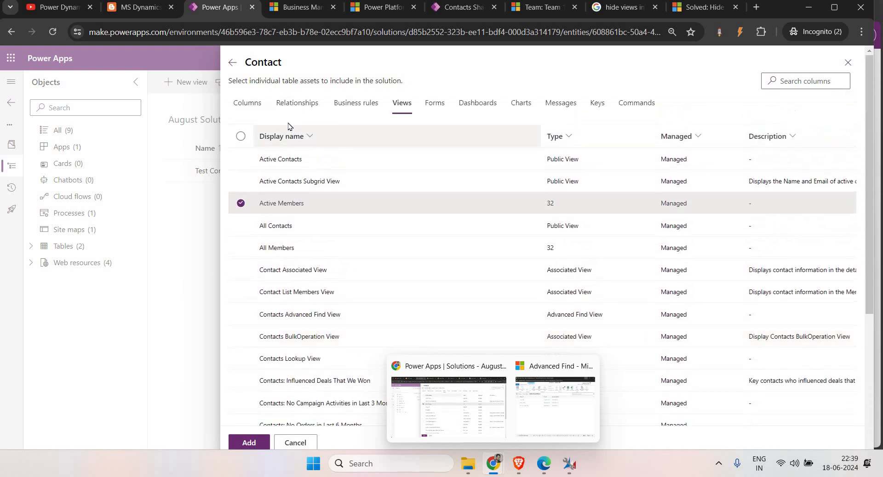
pyautogui.scroll(-5, 299, 340)
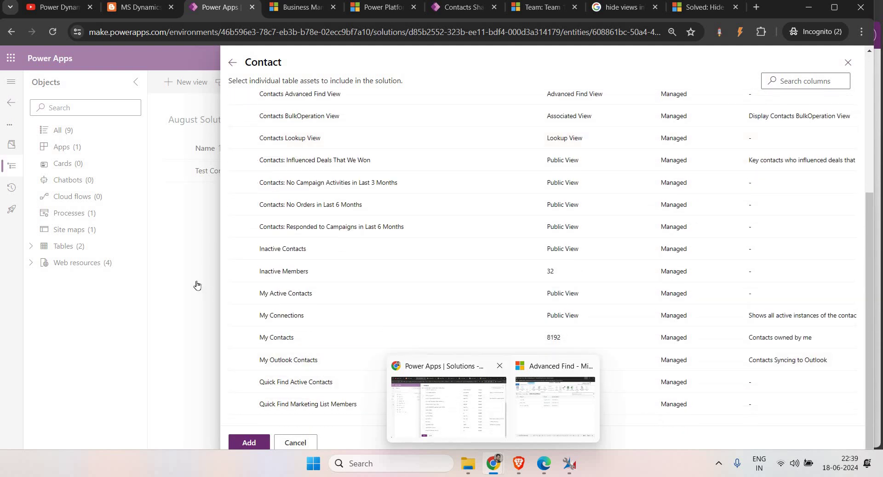
# Switch to XrmToolBox, look over the users and teams in Personal View Migration Tool, load the personal views and put the window away.
pyautogui.click(568, 472)
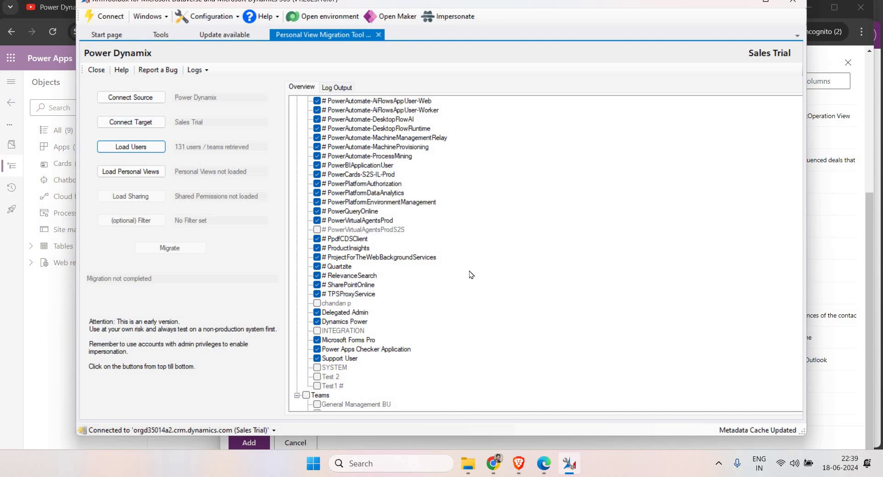
pyautogui.scroll(-2, 336, 349)
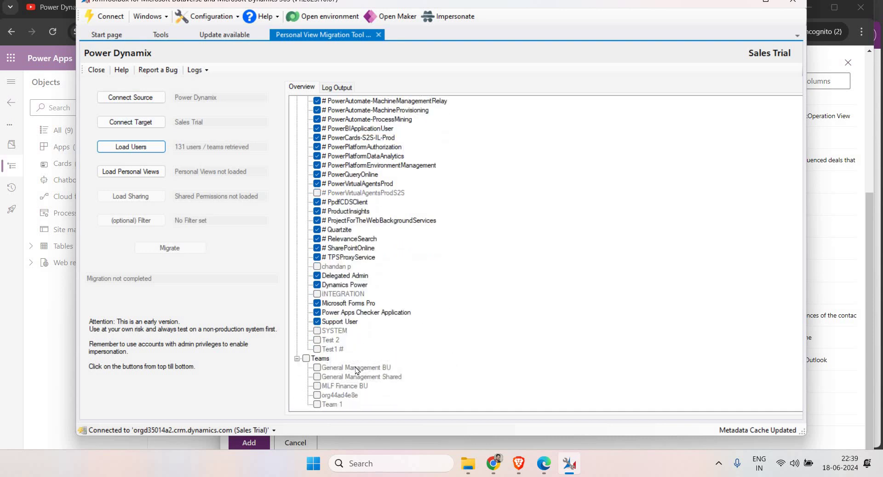
pyautogui.scroll(4, 411, 359)
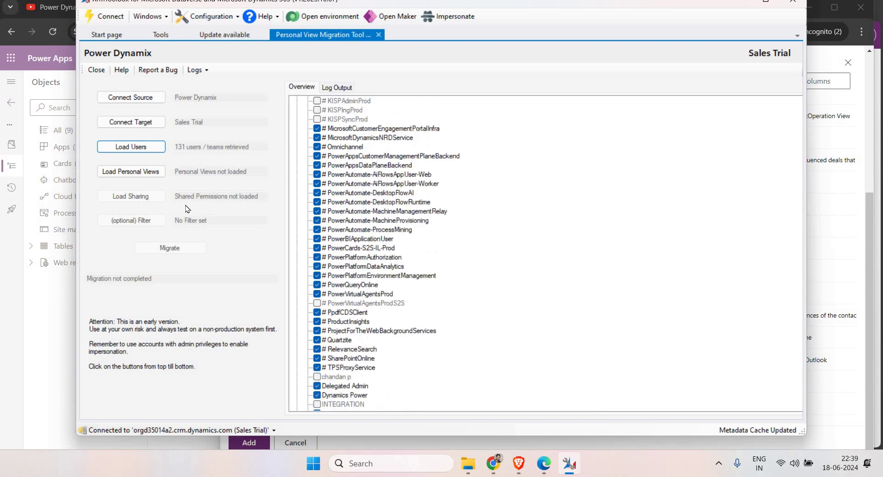
pyautogui.click(125, 173)
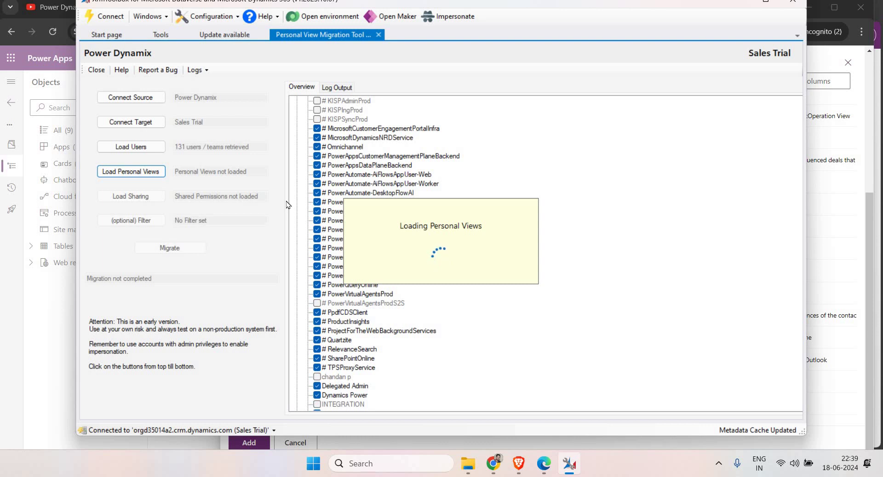
pyautogui.click(741, 6)
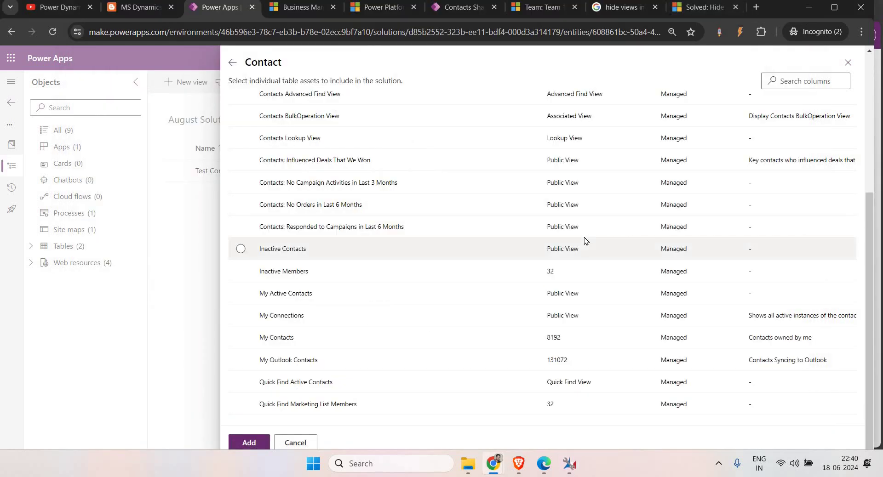
# Look over the Power Dynamix YouTube channel page, including its Videos and Popular videos sections.
pyautogui.click(63, 10)
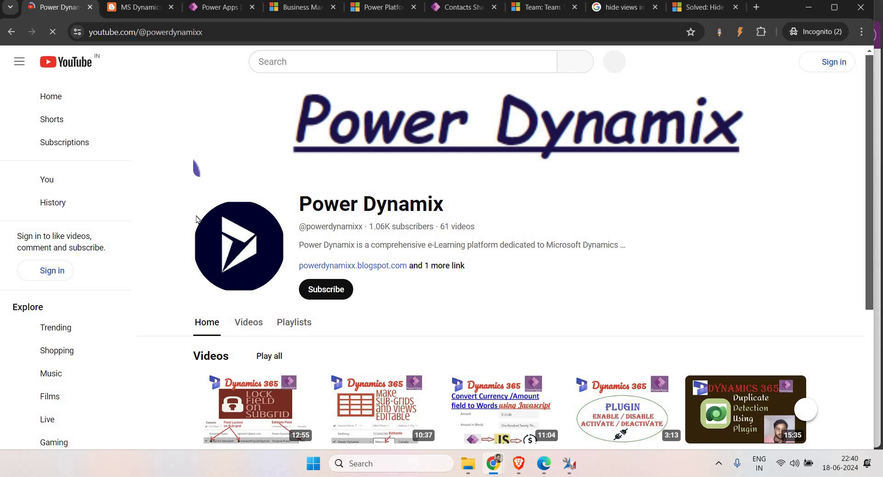
pyautogui.moveTo(299, 203); pyautogui.dragTo(483, 274)
pyautogui.scroll(-3, 325, 308)
pyautogui.scroll(1, 325, 308)
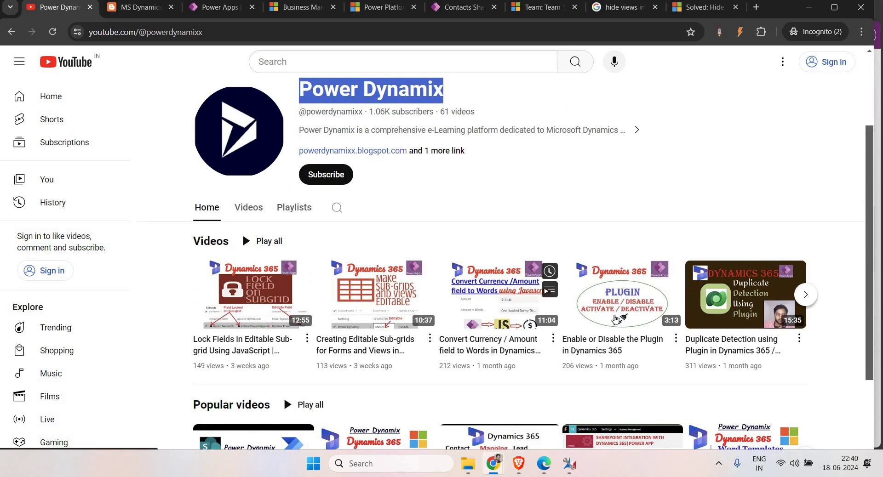
pyautogui.scroll(-2, 618, 321)
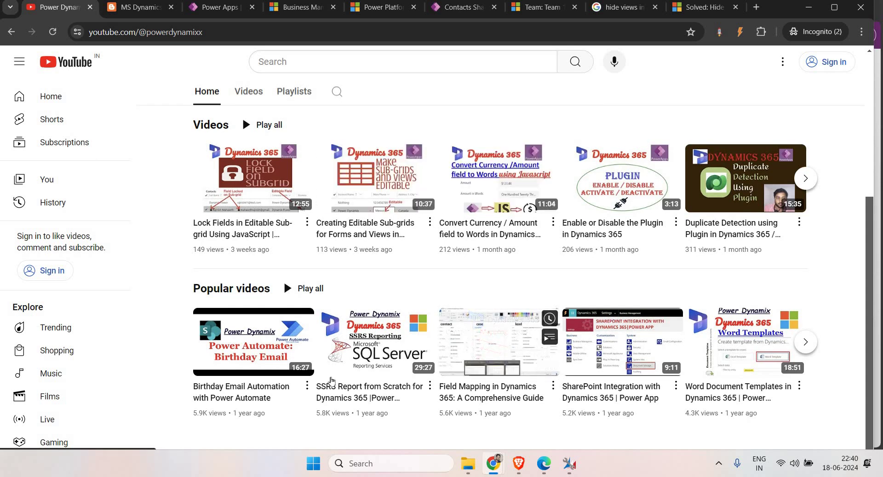
# Look through the MS Dynamics 365 | Power Platform blog post on locking a field on an editable subgrid.
pyautogui.hotkey('ctrl', 'Tab')
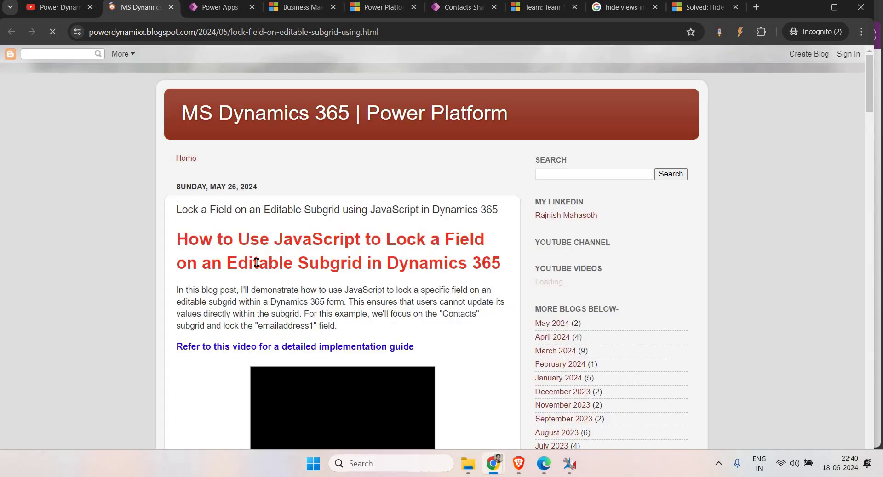
pyautogui.scroll(-13, 464, 299)
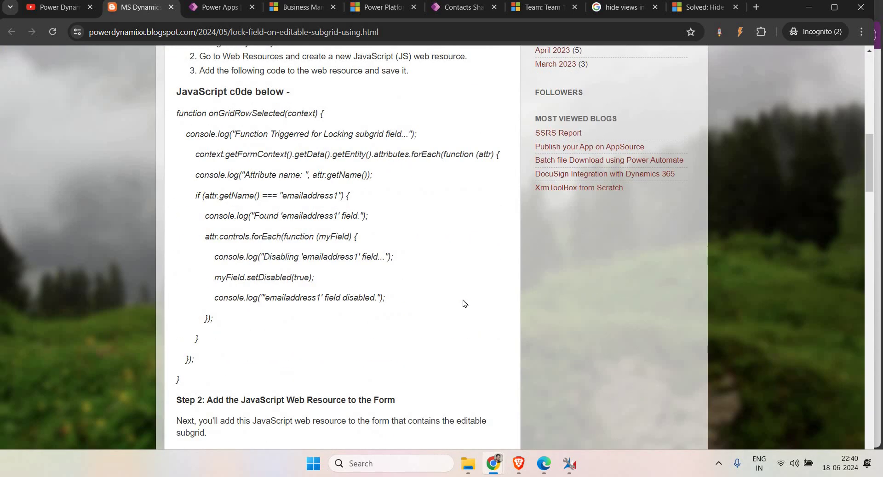
pyautogui.scroll(10, 474, 312)
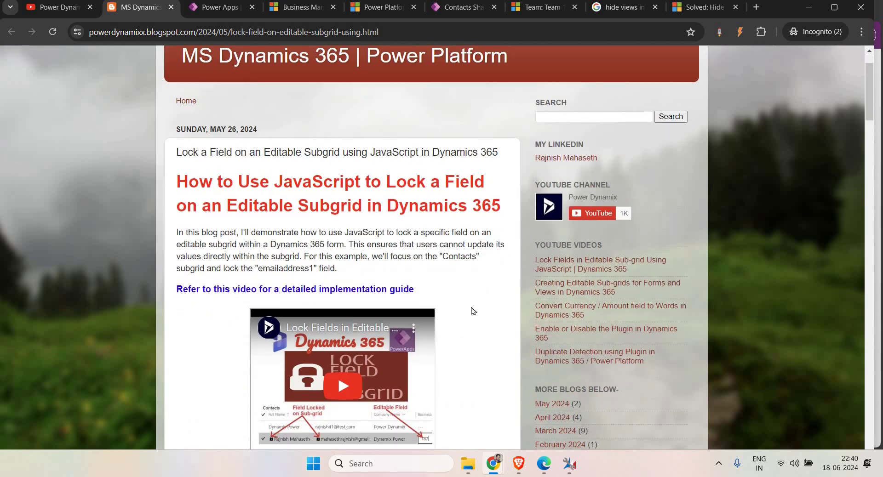